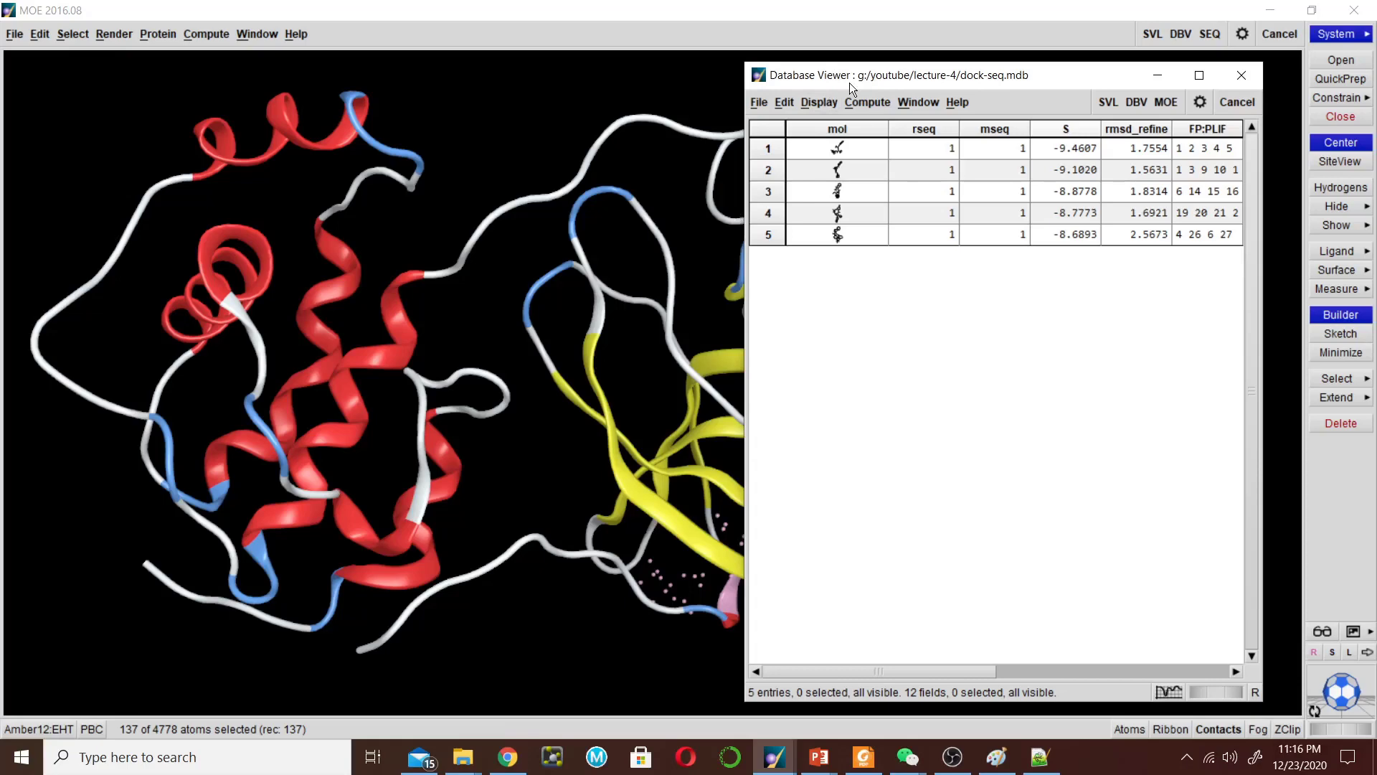
Delete the co-crystallized ligand chain 6LU7.C in the Sequence Editor, with alignment packing after deletion enabled.
left_click(587, 93)
left_click(1209, 34)
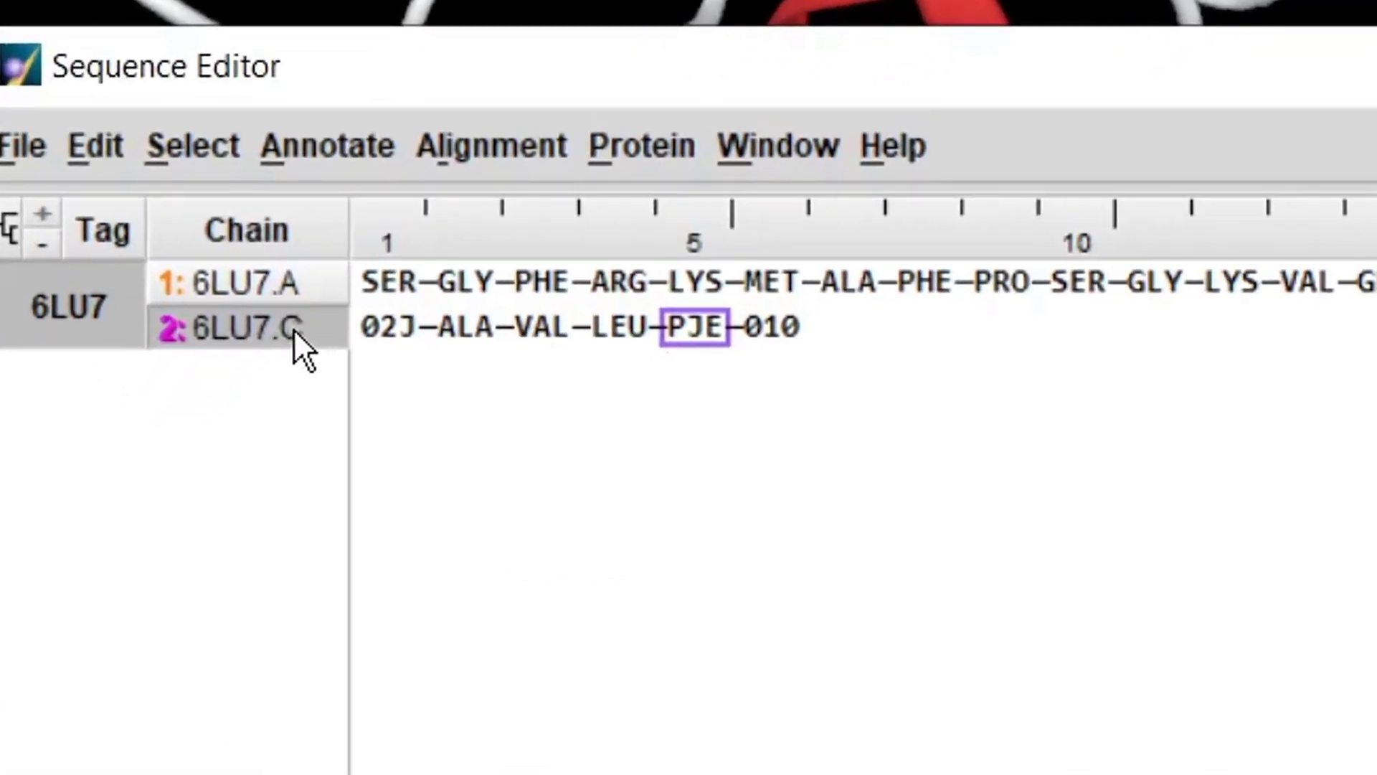
right_click(118, 495)
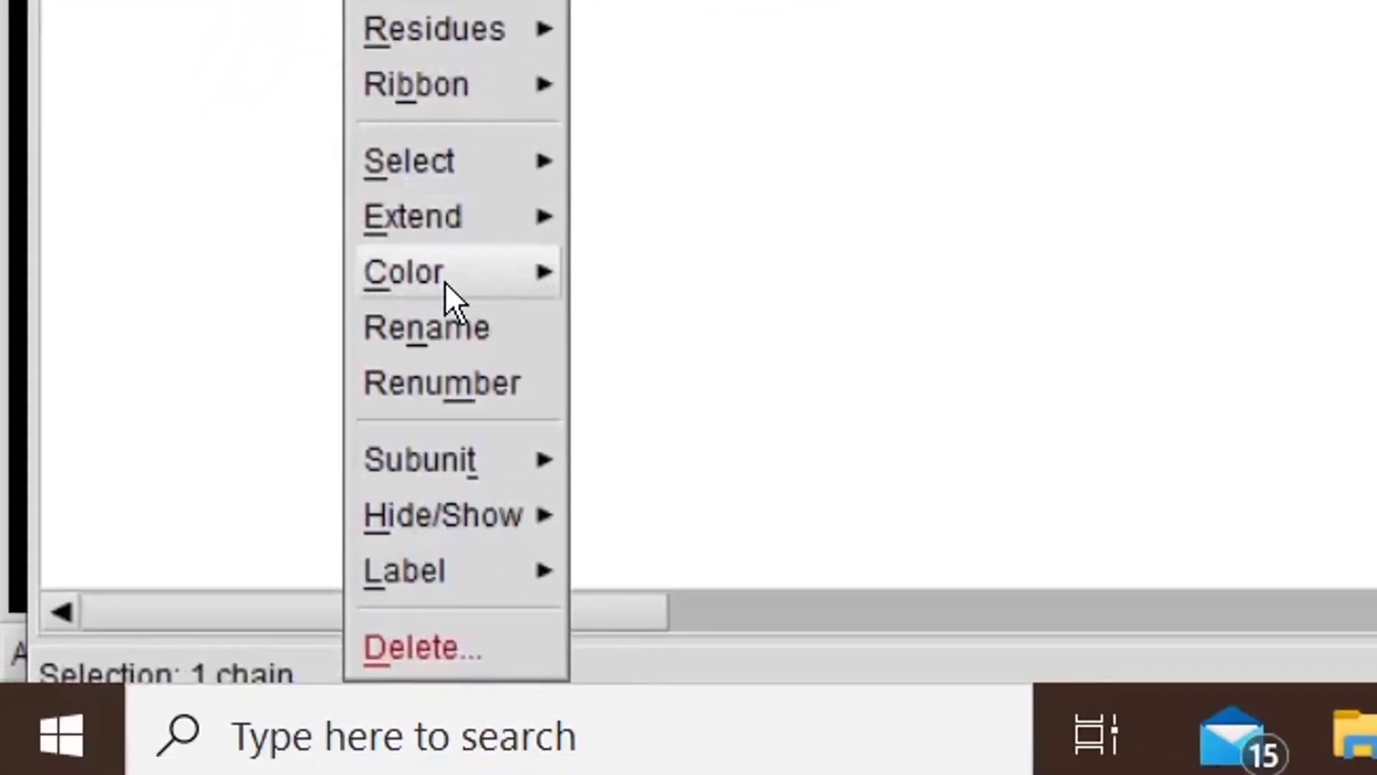
left_click(416, 634)
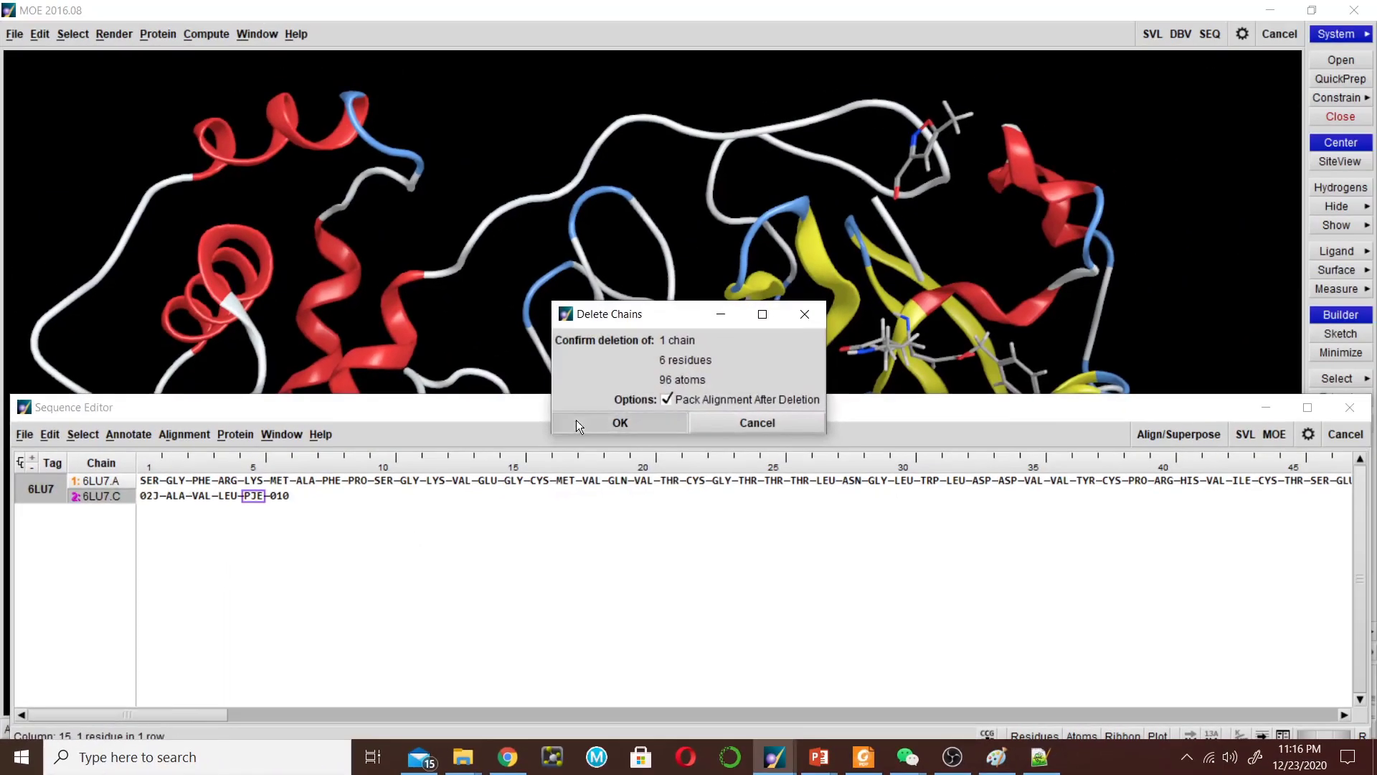
left_click(578, 424)
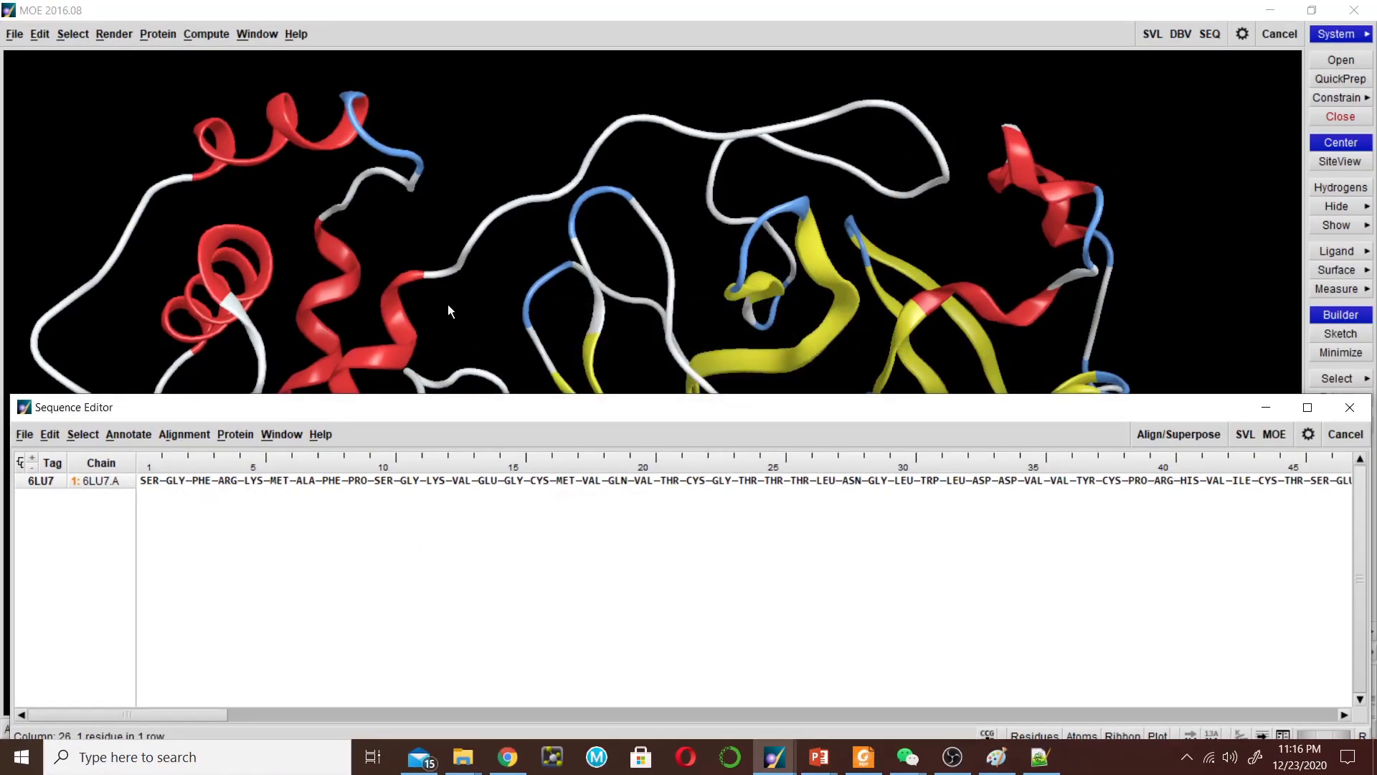
Open the docking database dock-seq.mdb in the entry browser and place it so the binding site stays in view.
left_click(774, 755)
left_click(1015, 689)
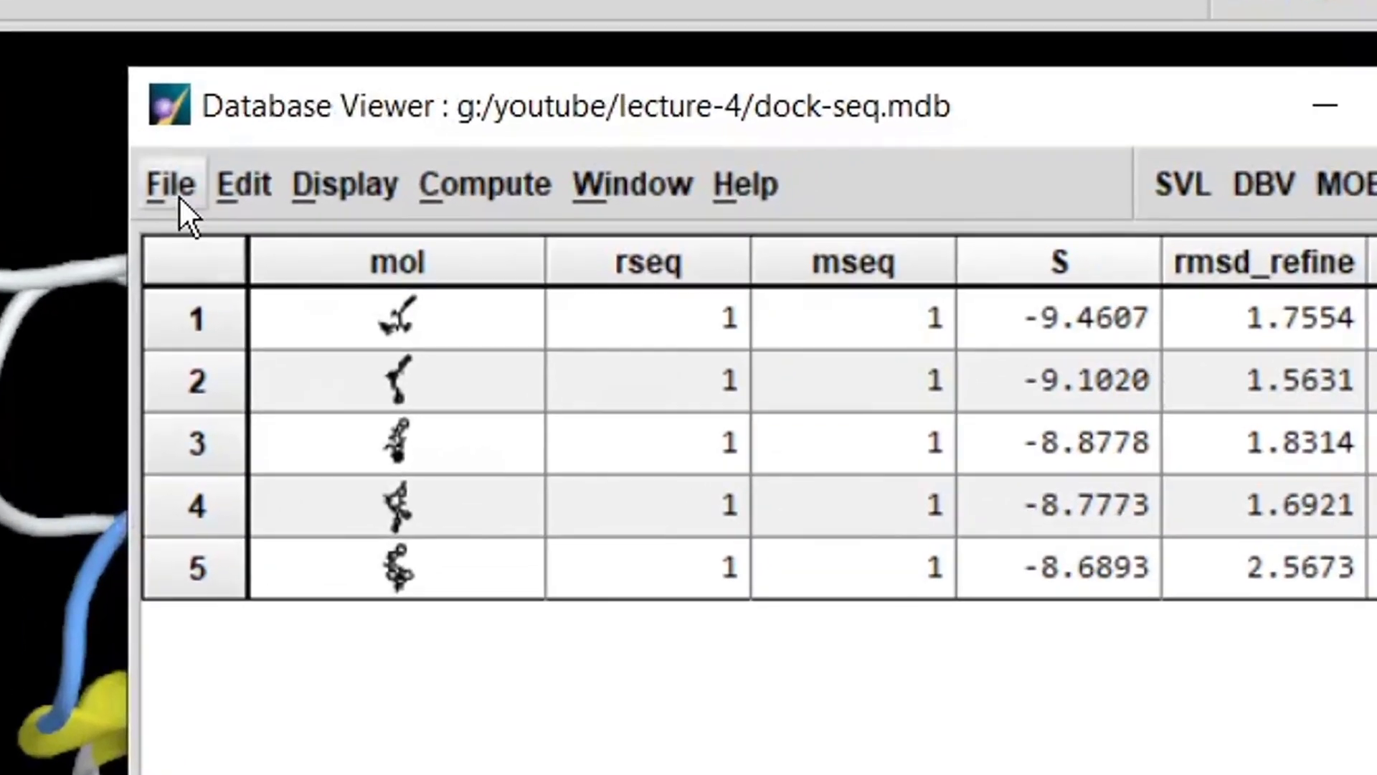
left_click(172, 185)
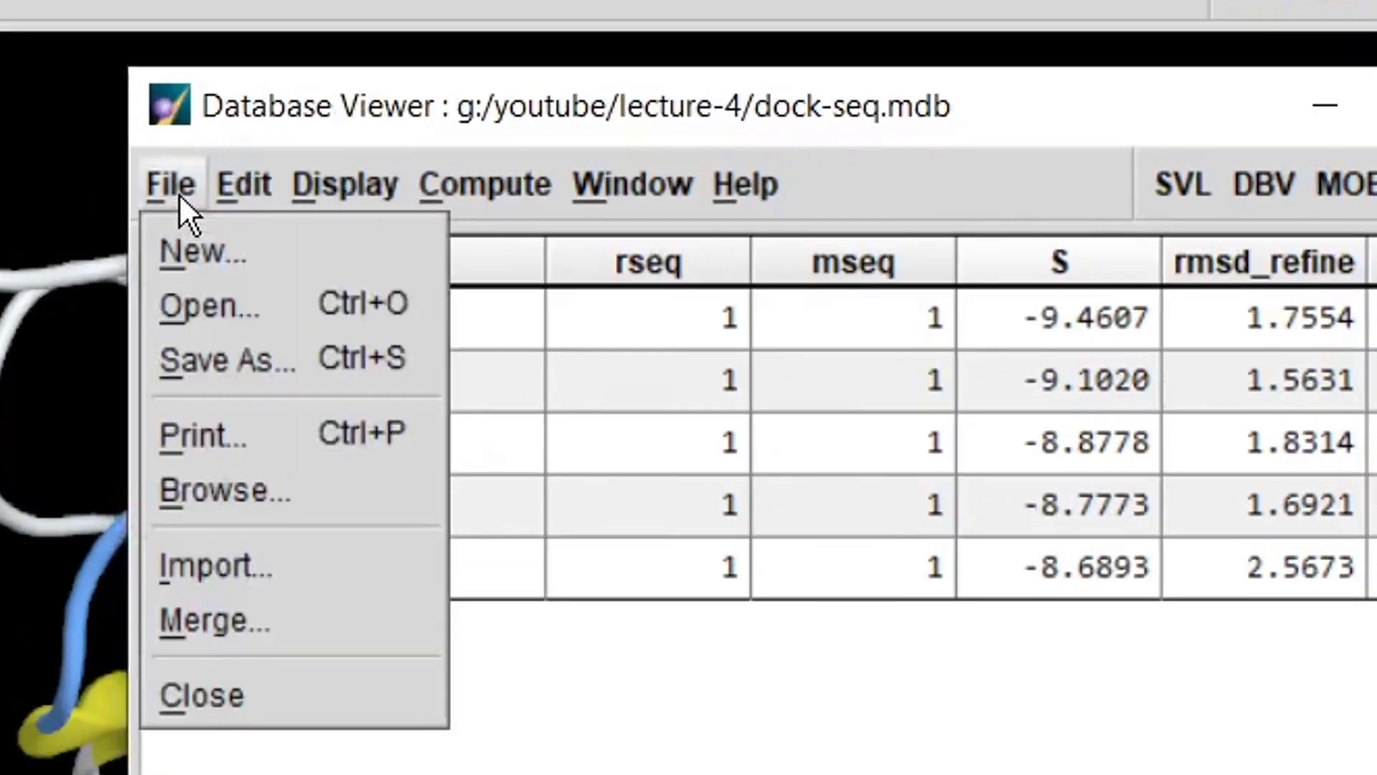
left_click(223, 494)
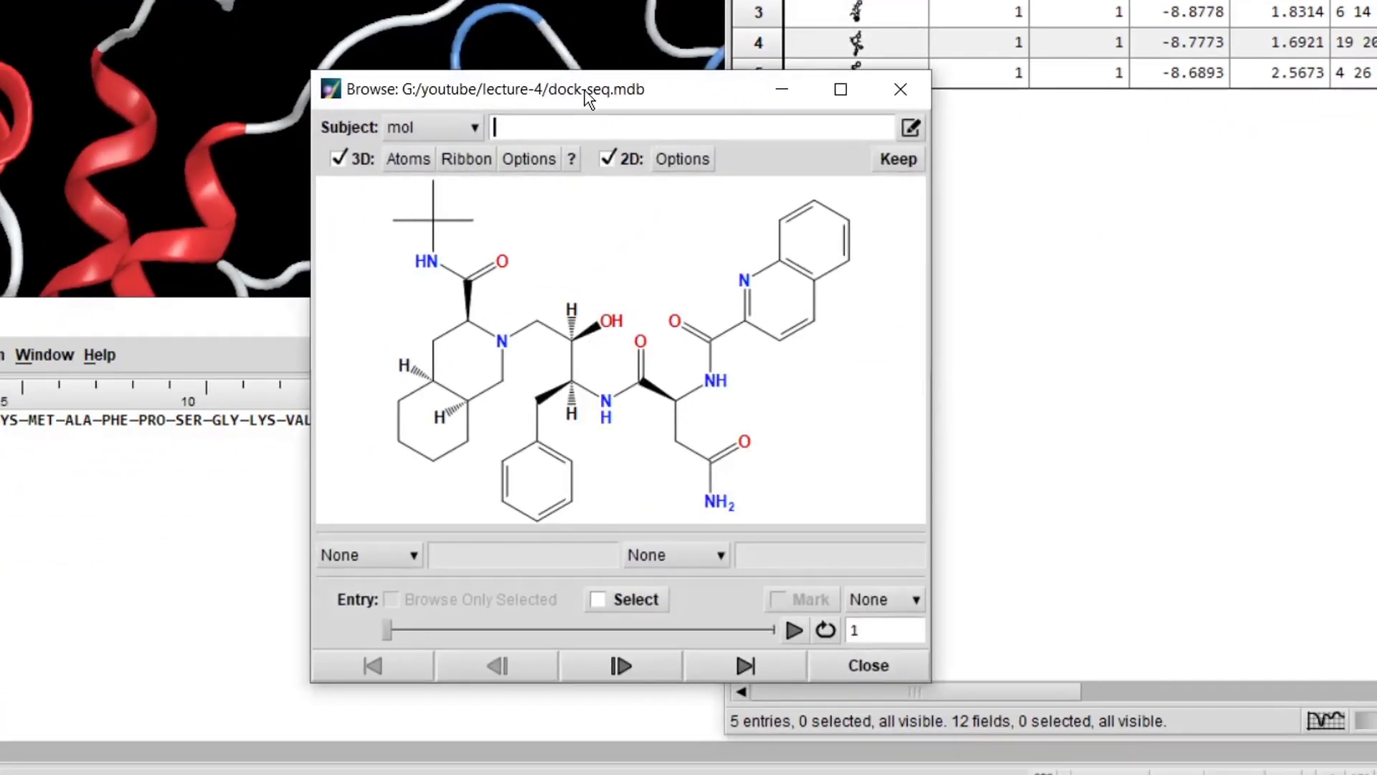
left_click_drag(584, 91, 498, 0)
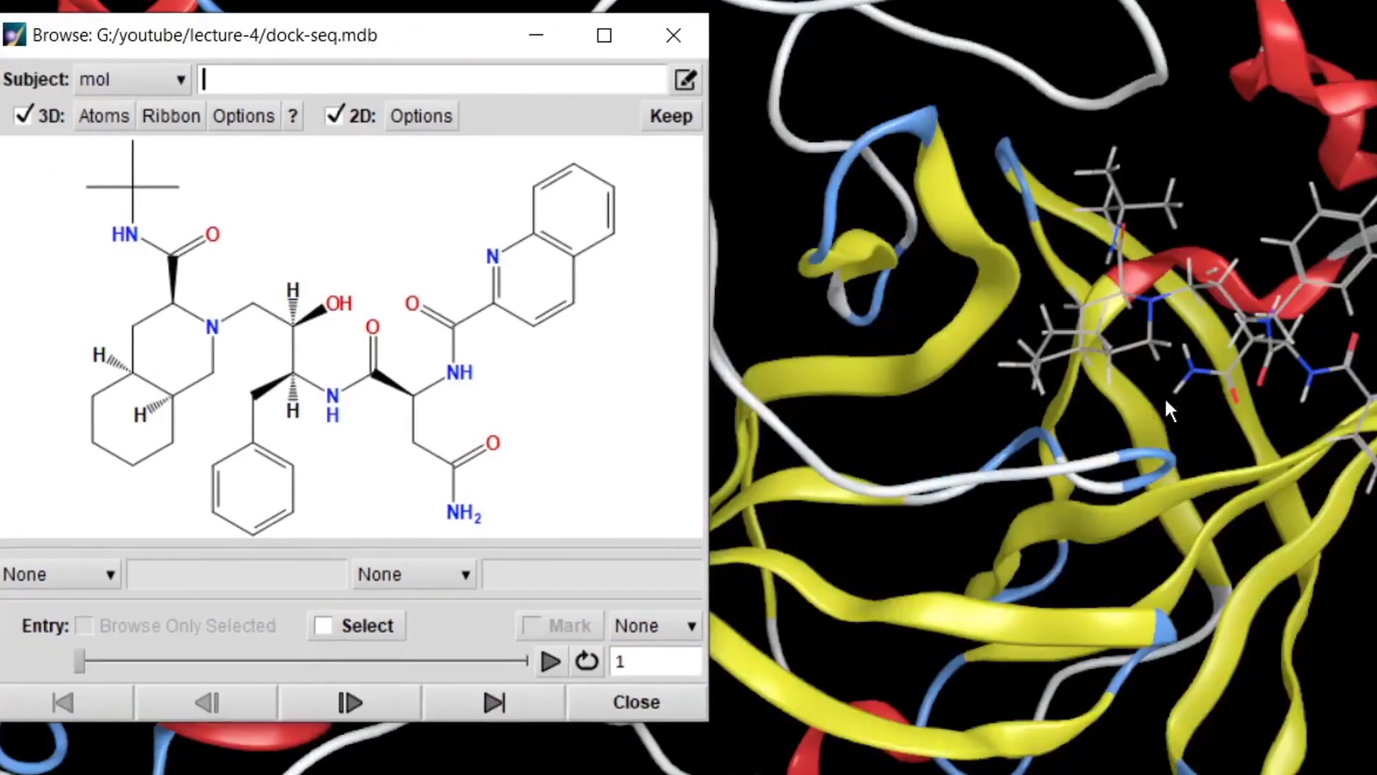
Step through docked entries 1 to 5 to examine each pose in the binding site, and return to entry 1.
left_click(372, 701)
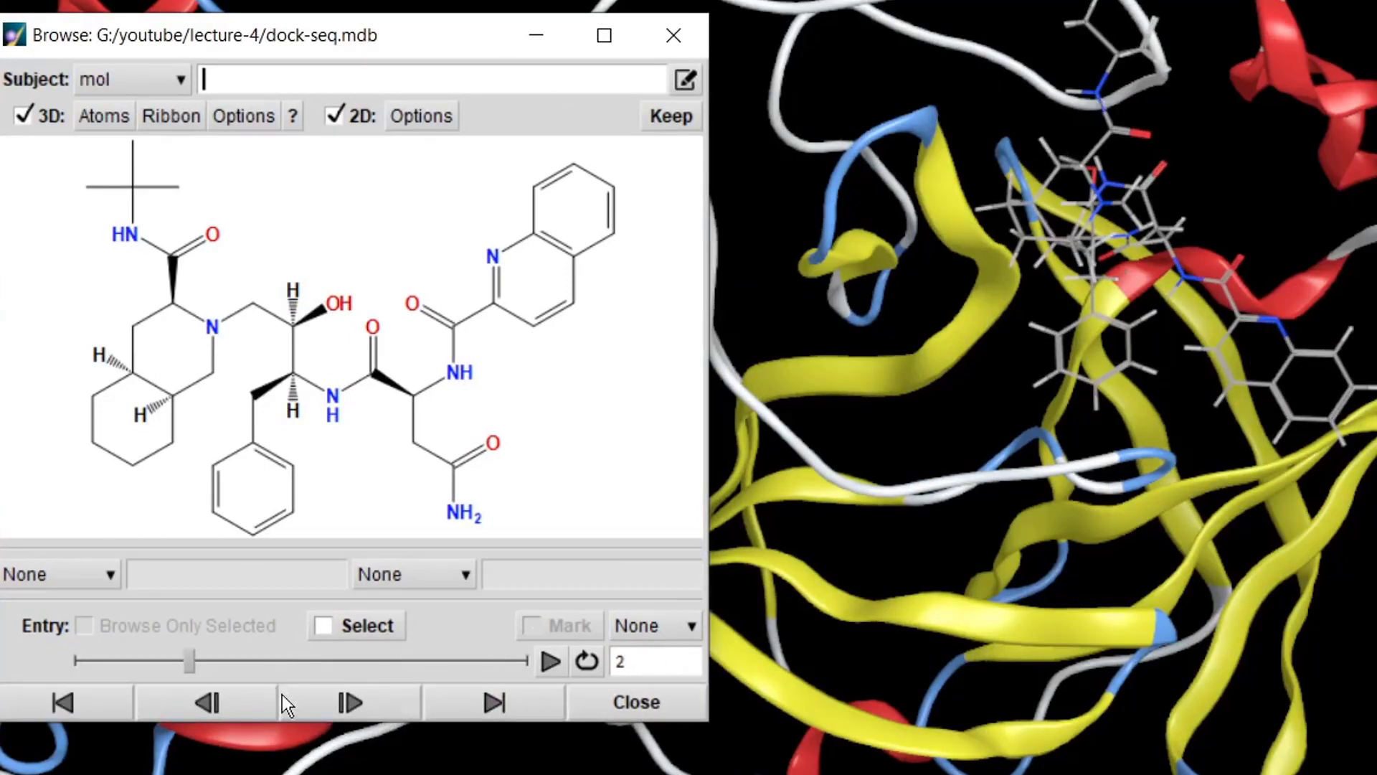
left_click(313, 695)
left_click(337, 700)
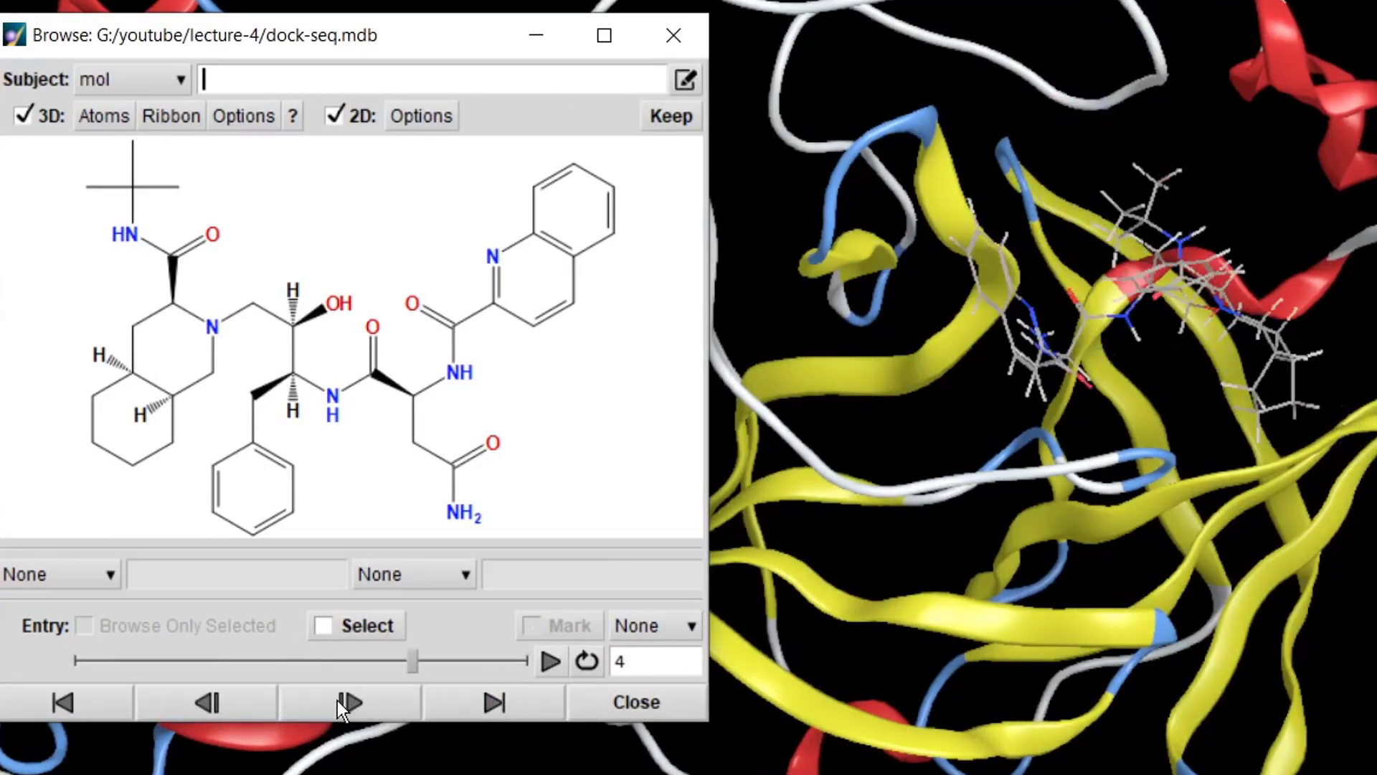
left_click(337, 700)
left_click(65, 702)
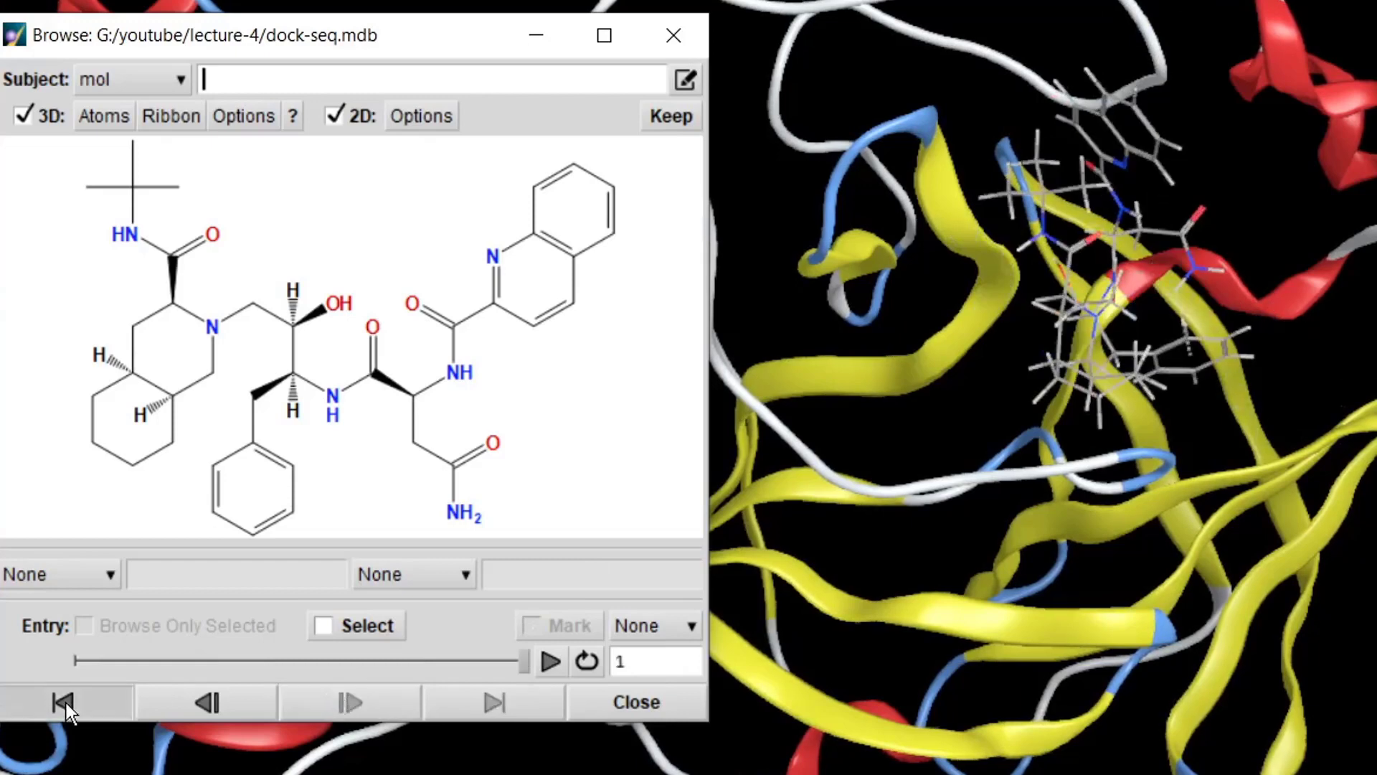
Generate the Ligand Interactions diagram for docked entry 1 and move its window clear of the database browser.
left_click_drag(381, 32, 189, 21)
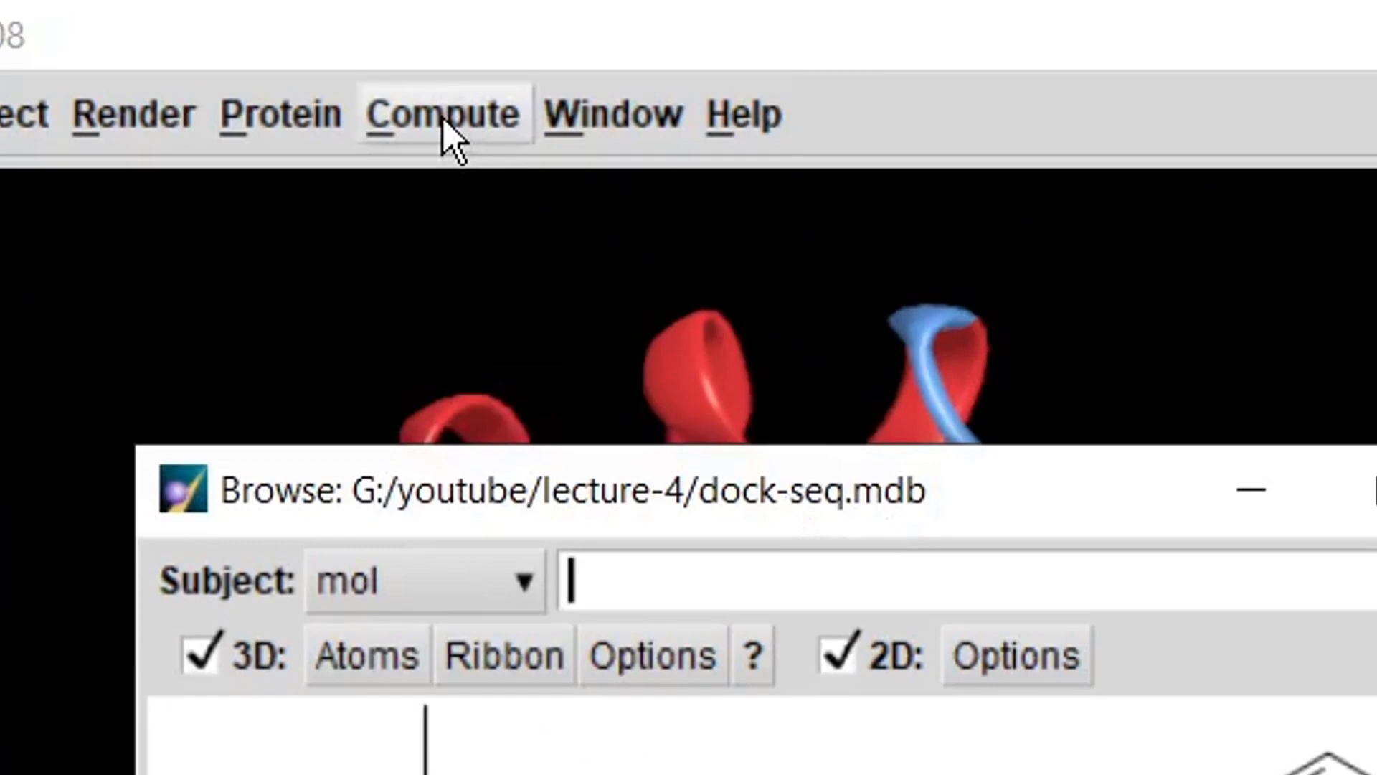
left_click(207, 34)
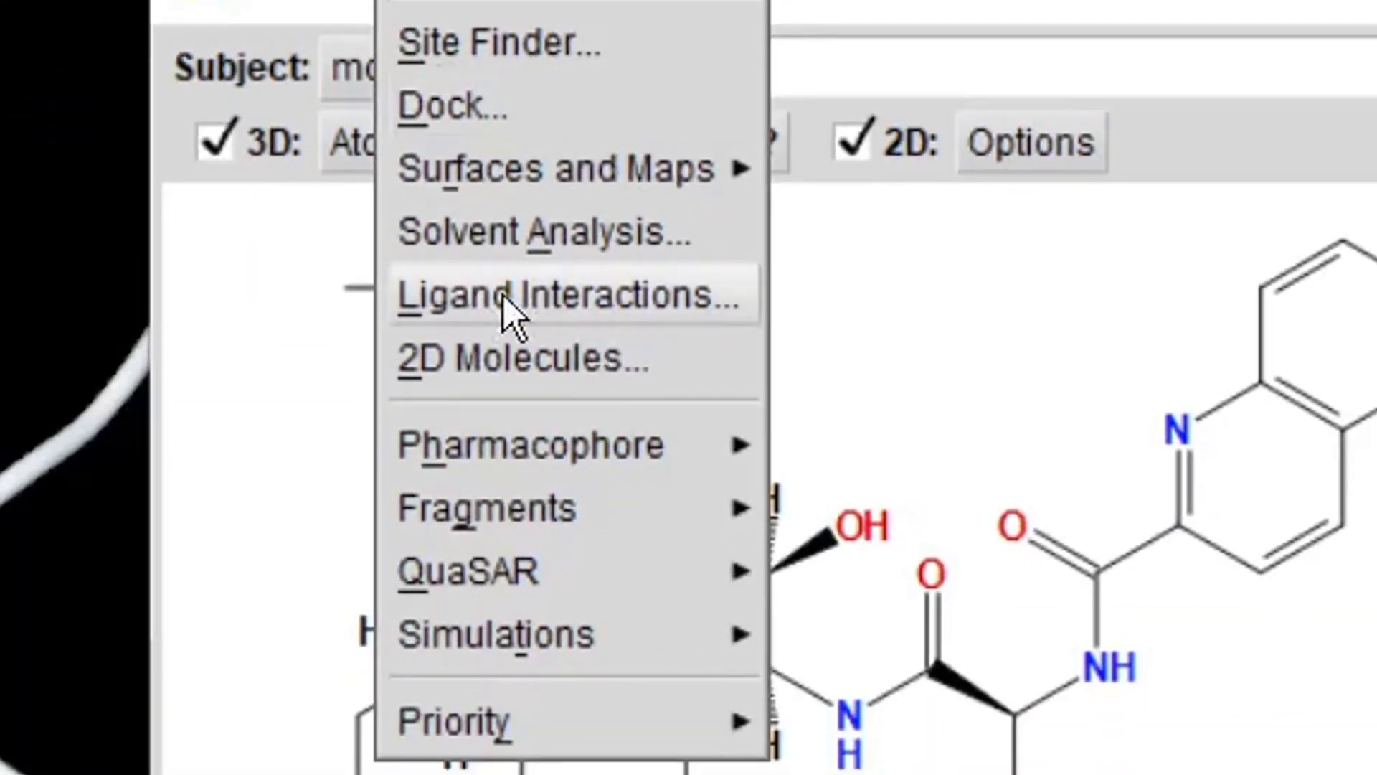
left_click(501, 304)
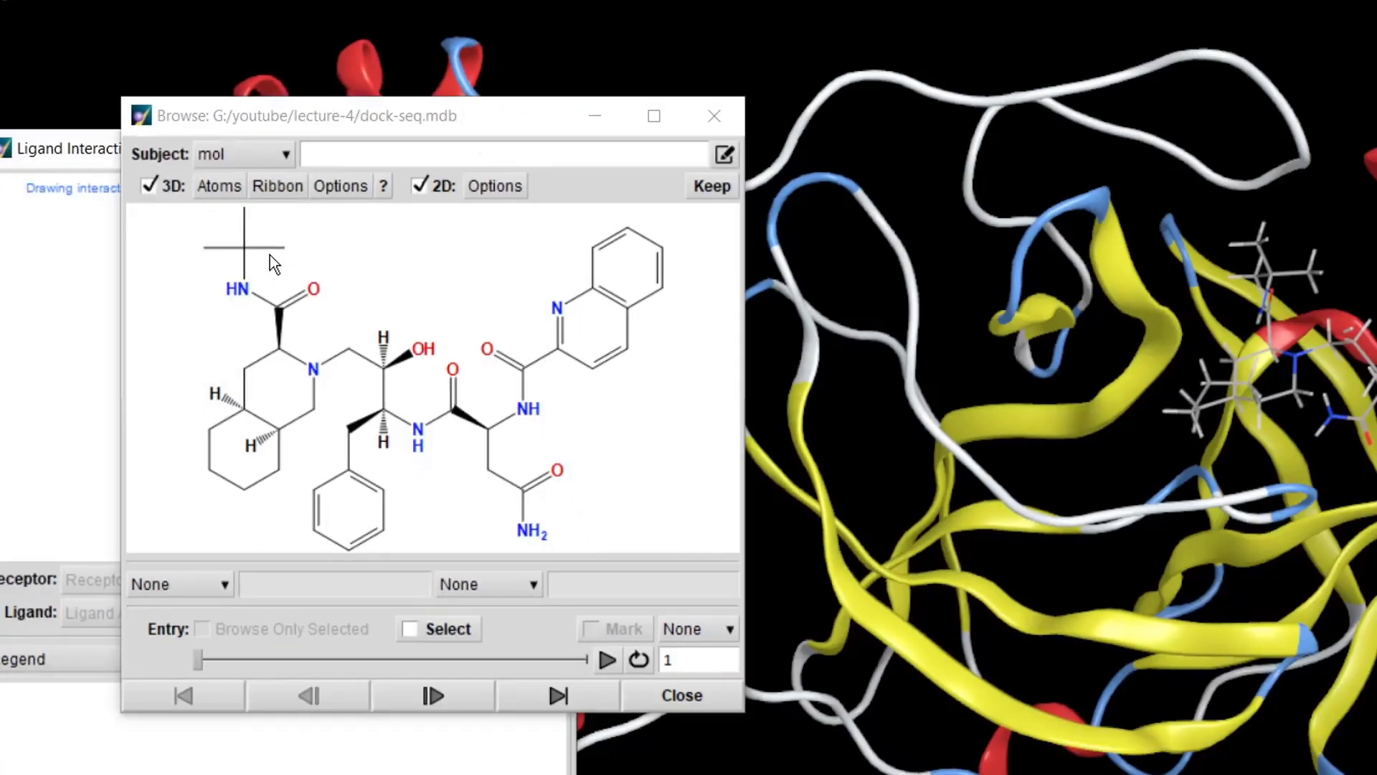
left_click_drag(101, 150, 627, 150)
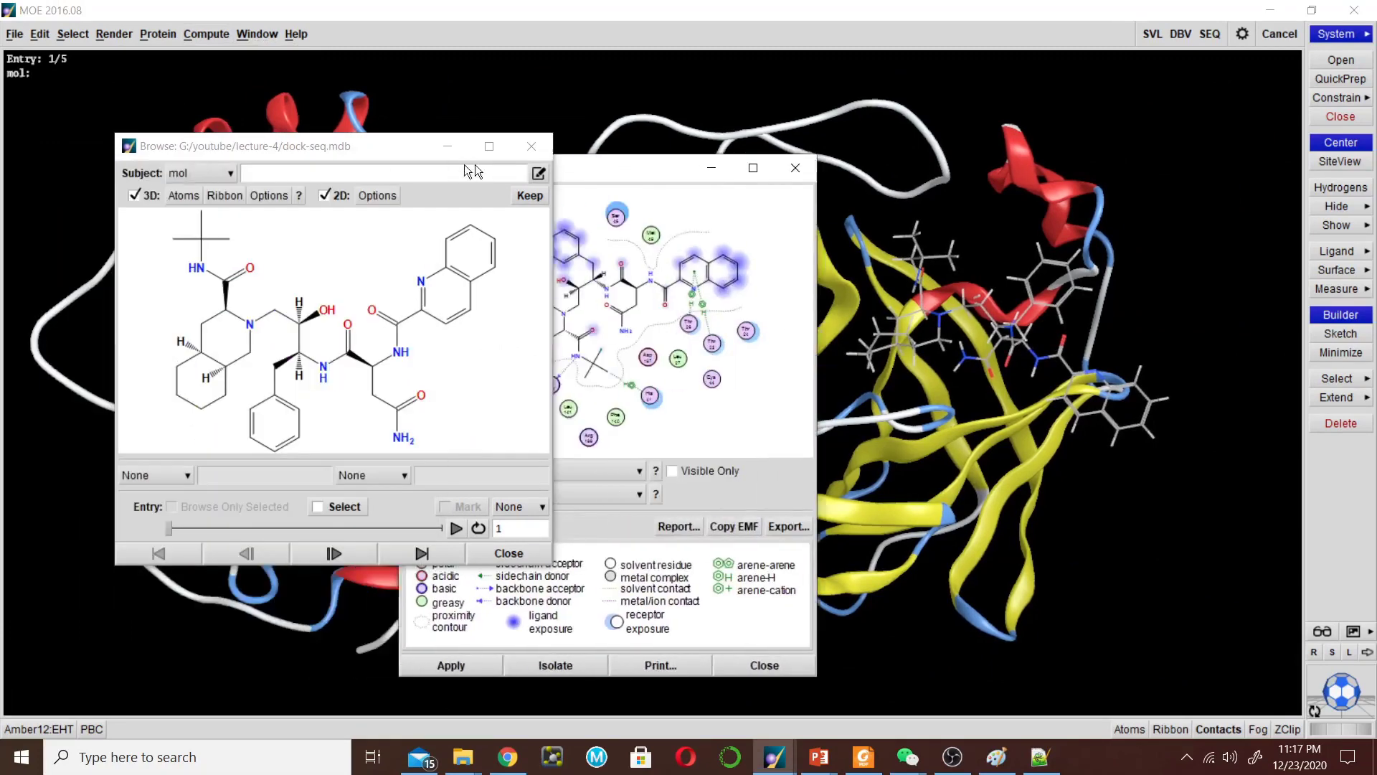
left_click_drag(469, 170, 737, 145)
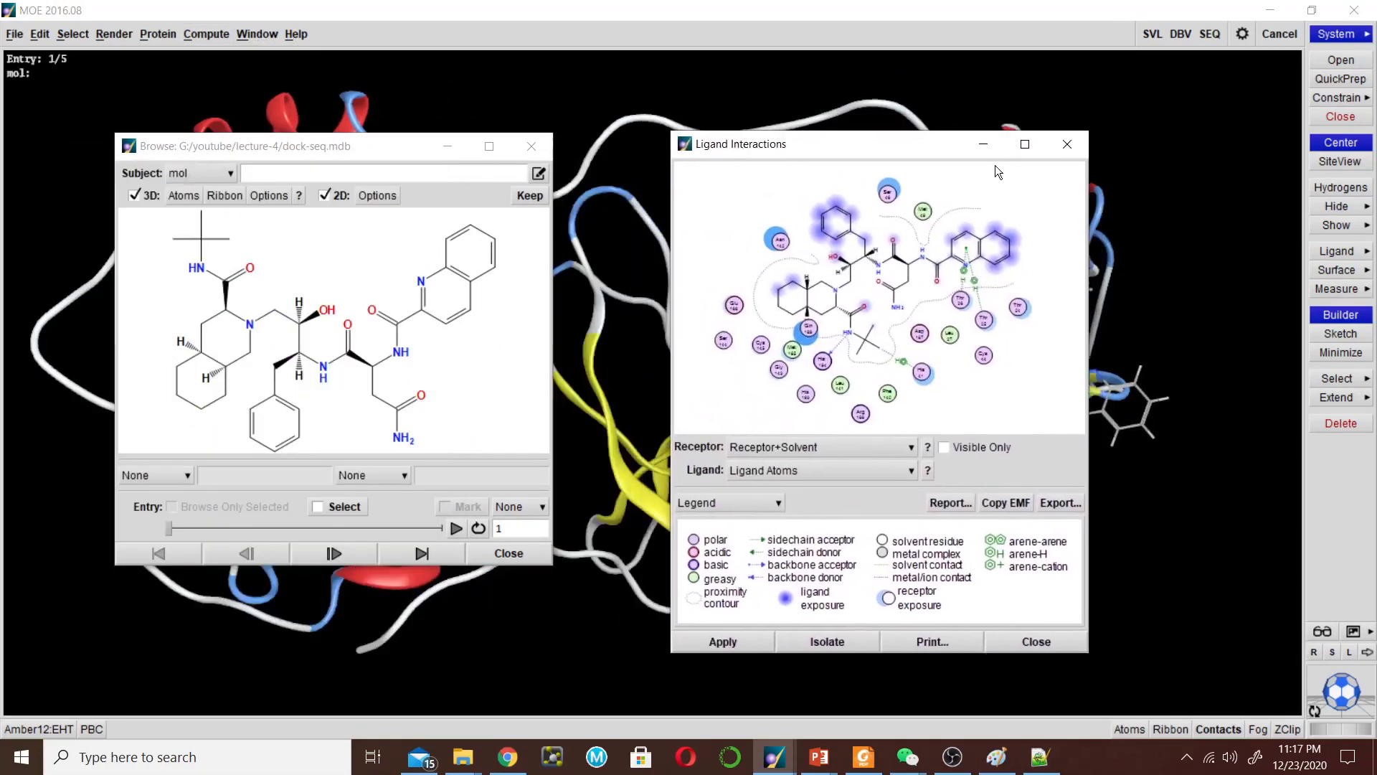
Maximize the Ligand Interactions window and minimize the database browser to examine the entry 1 diagram in full.
left_click(1024, 144)
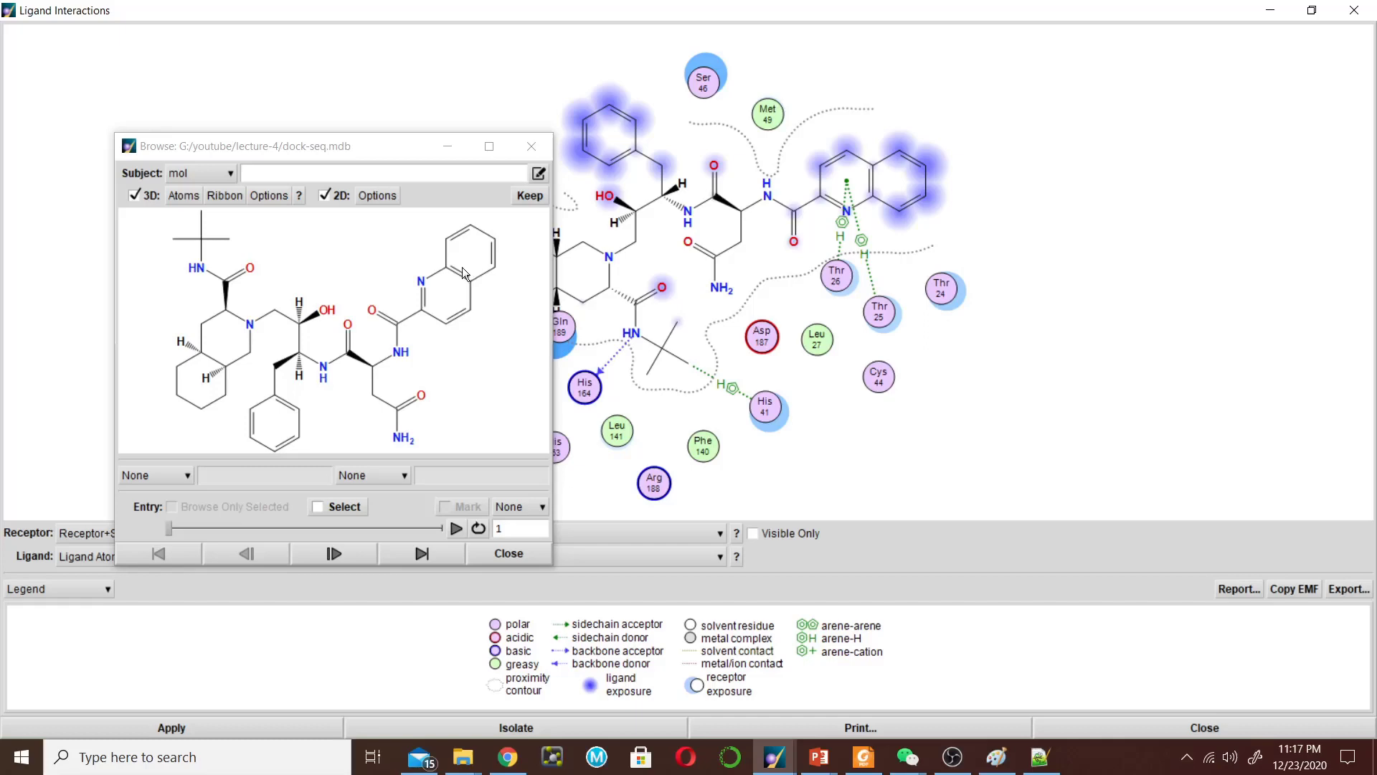
left_click_drag(345, 149, 219, 156)
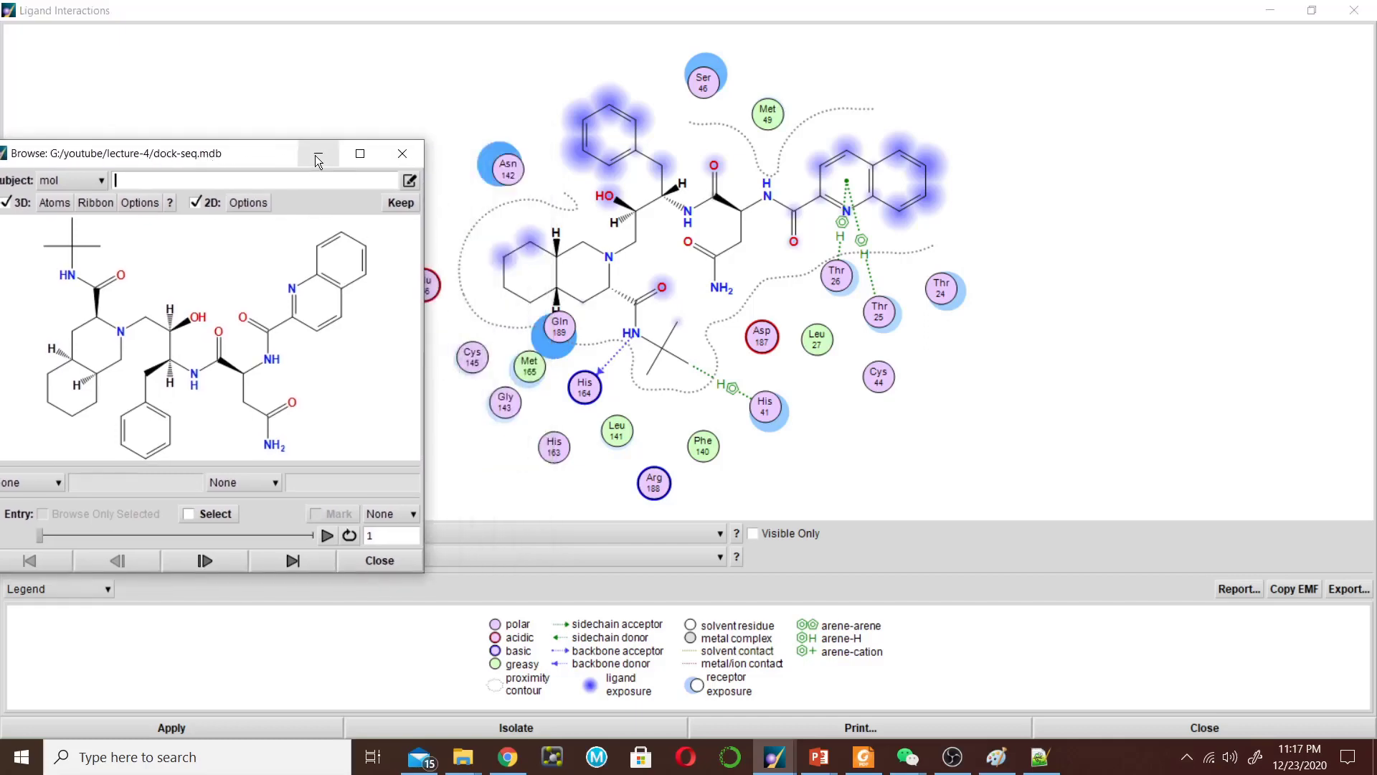
left_click(318, 158)
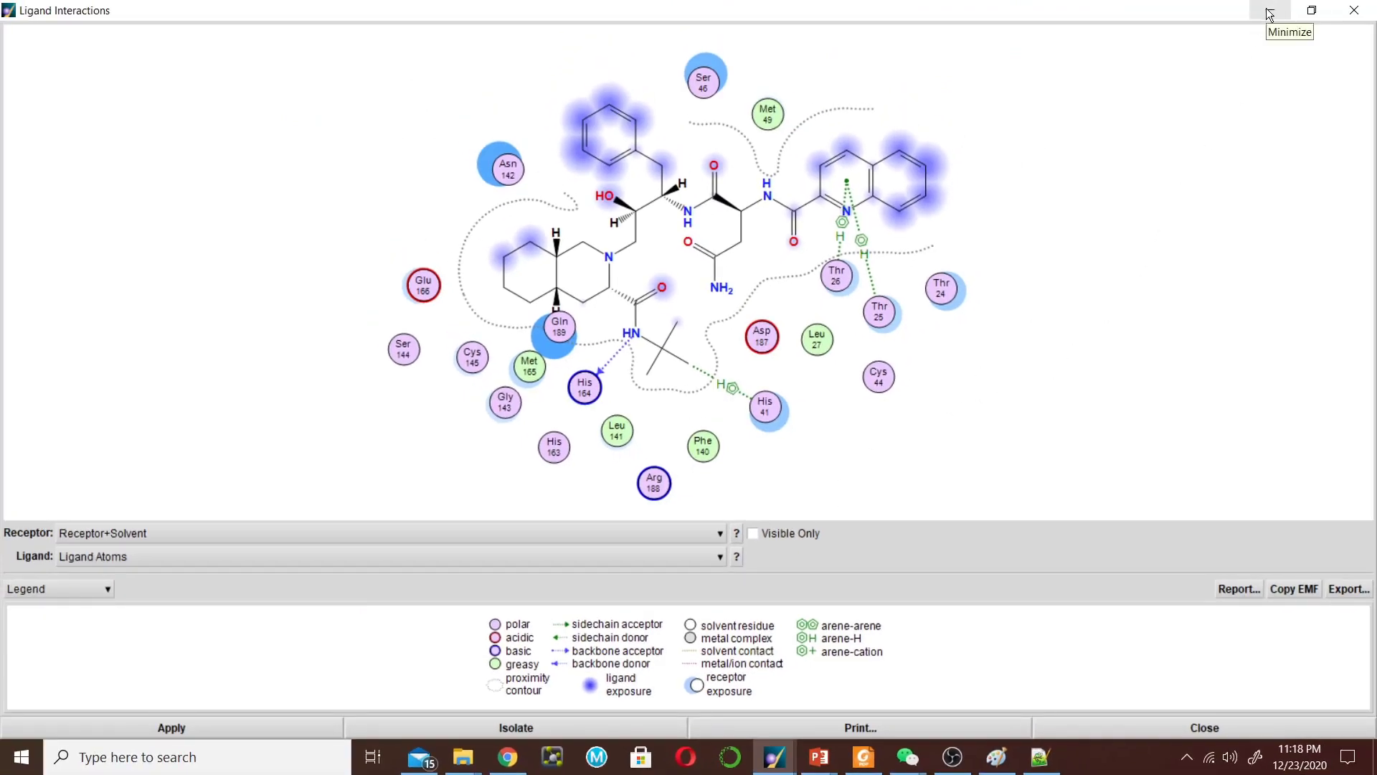
Minimize the interaction diagram, bring back the dock-seq.mdb browser and advance it to entry 2.
left_click(1270, 11)
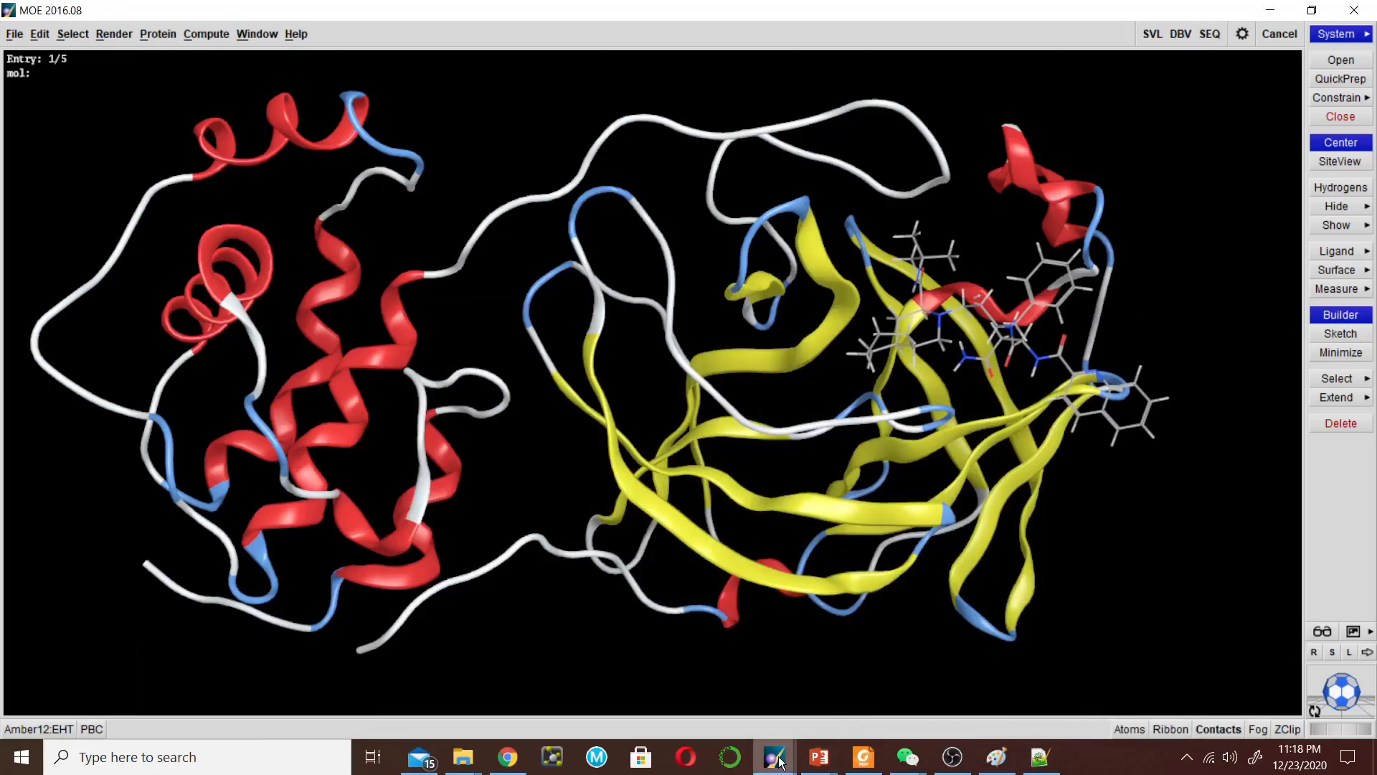
mouse_move(778, 761)
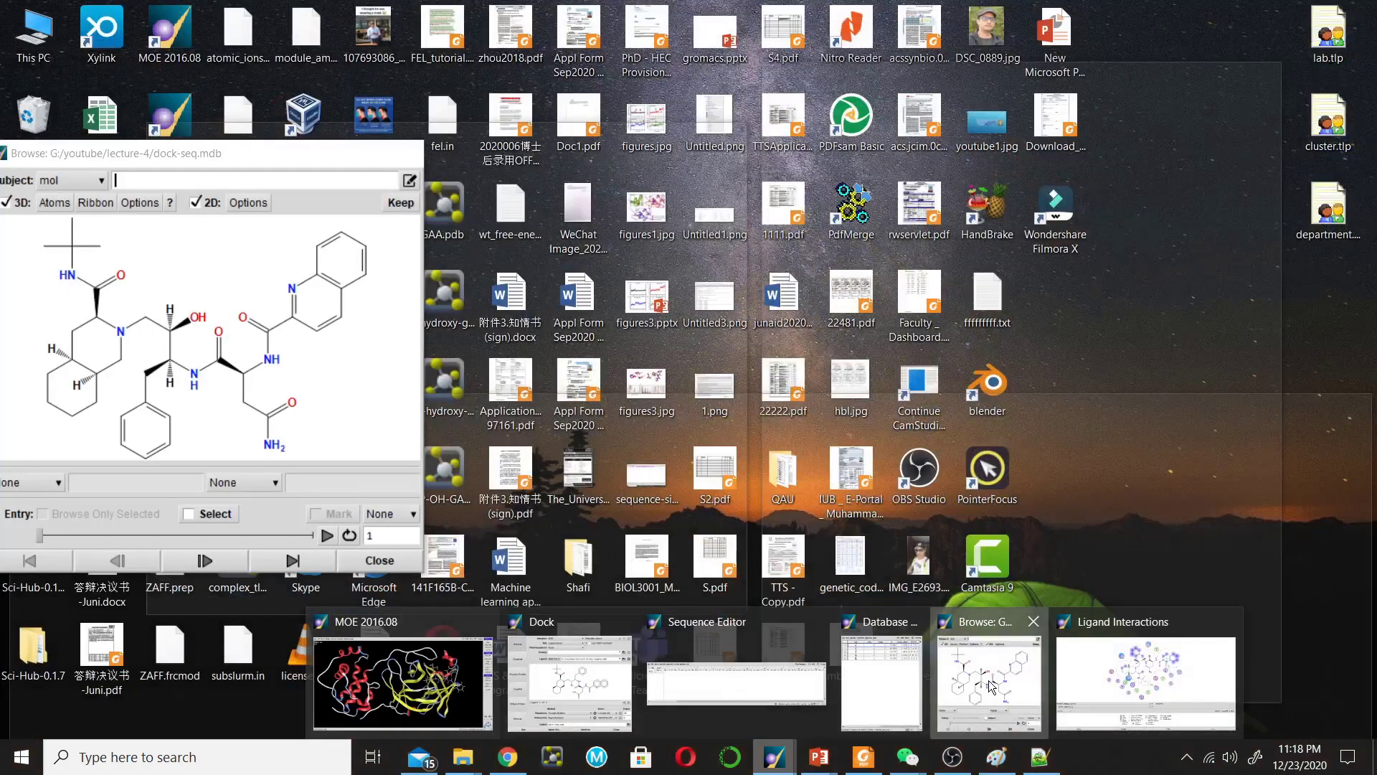
left_click(984, 685)
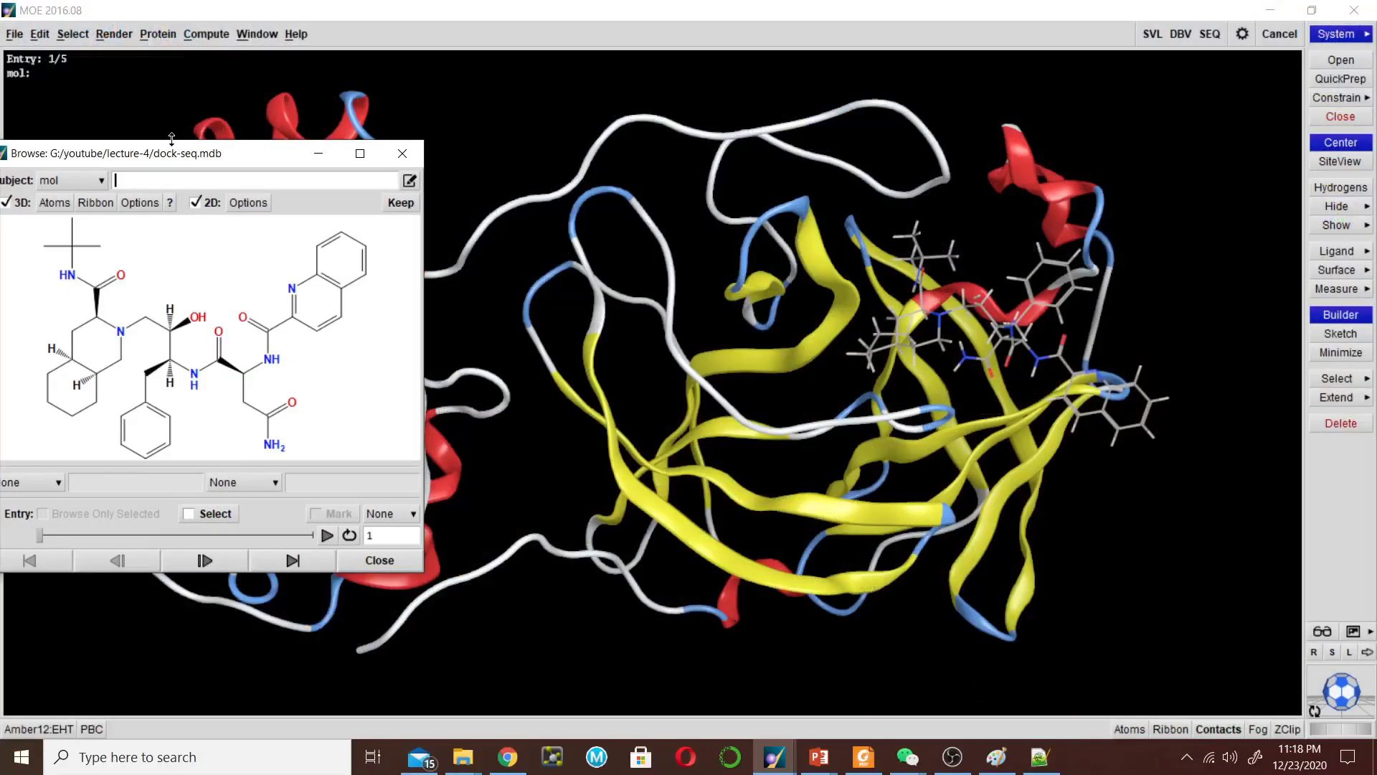
left_click_drag(167, 153, 318, 153)
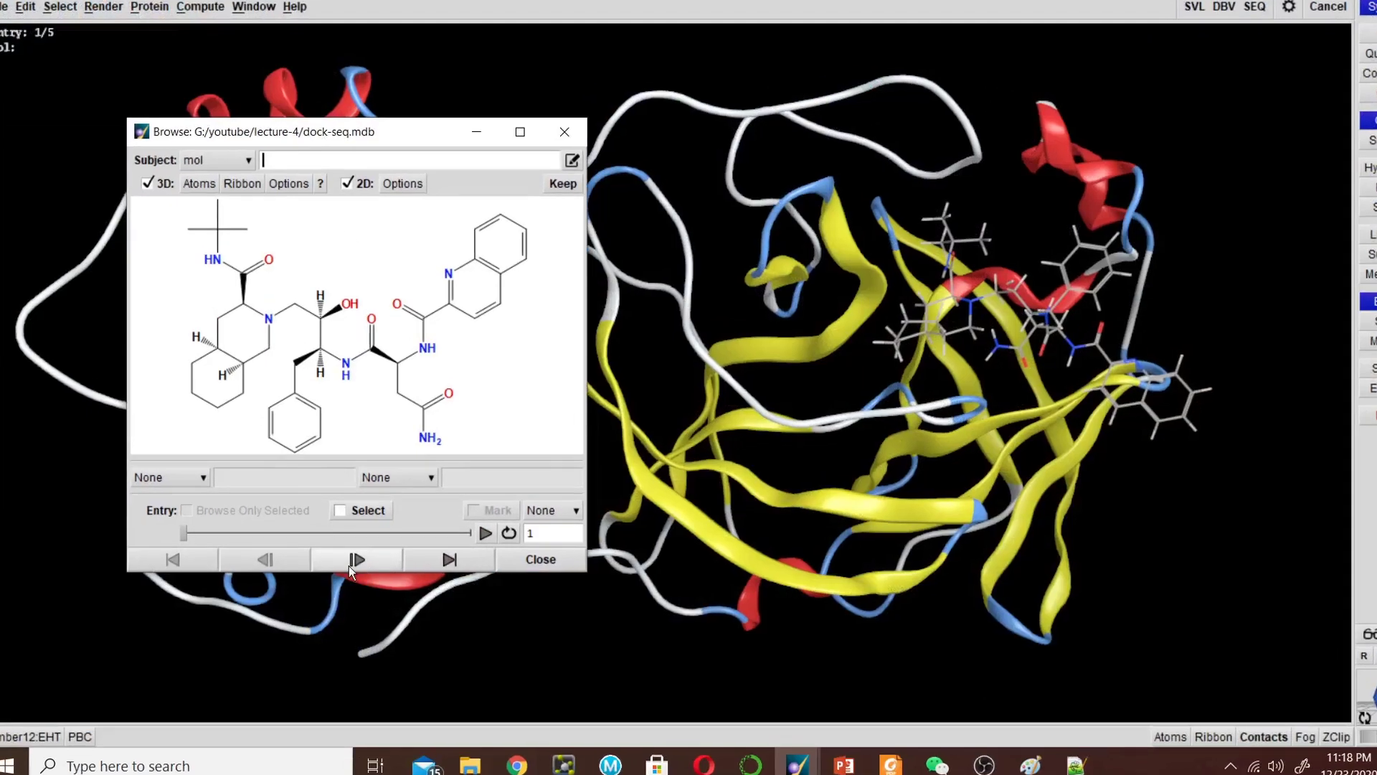
left_click(360, 566)
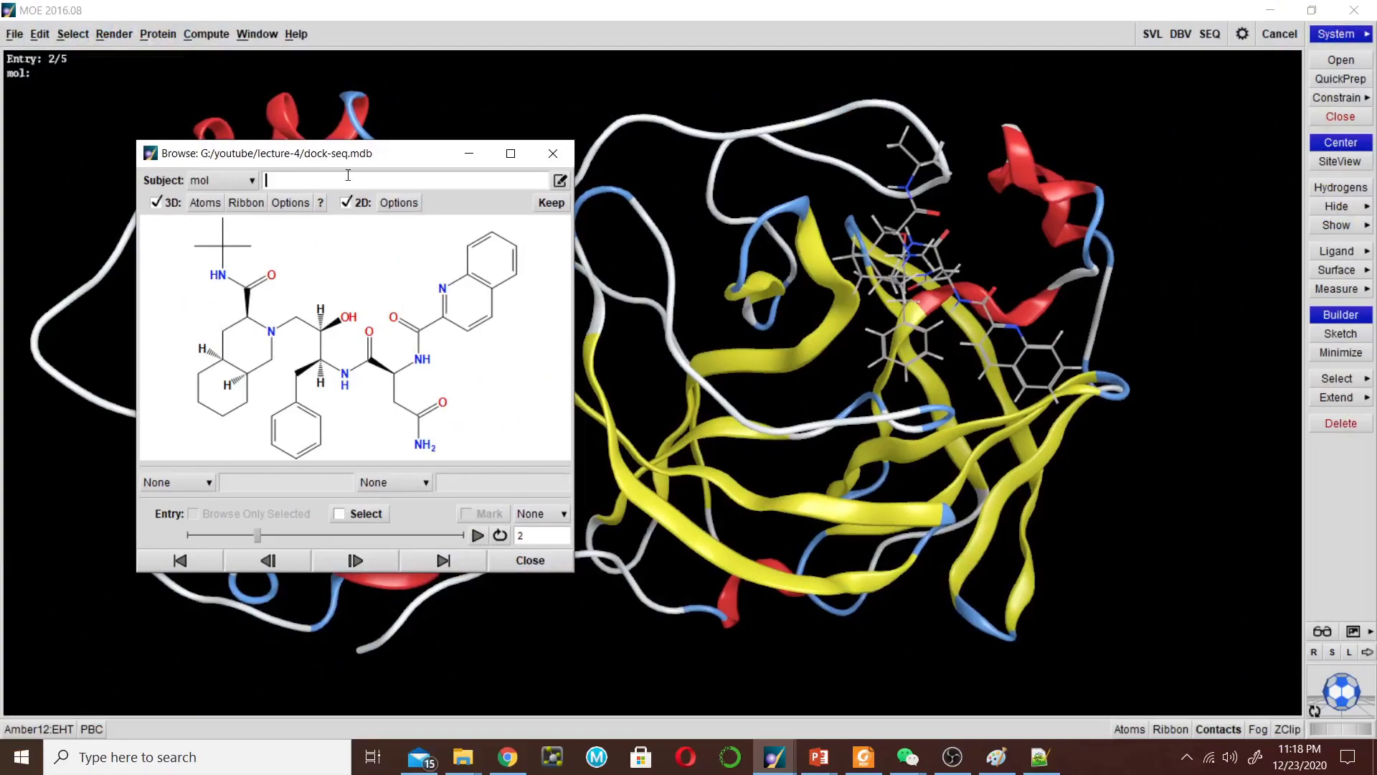
left_click_drag(344, 153, 301, 142)
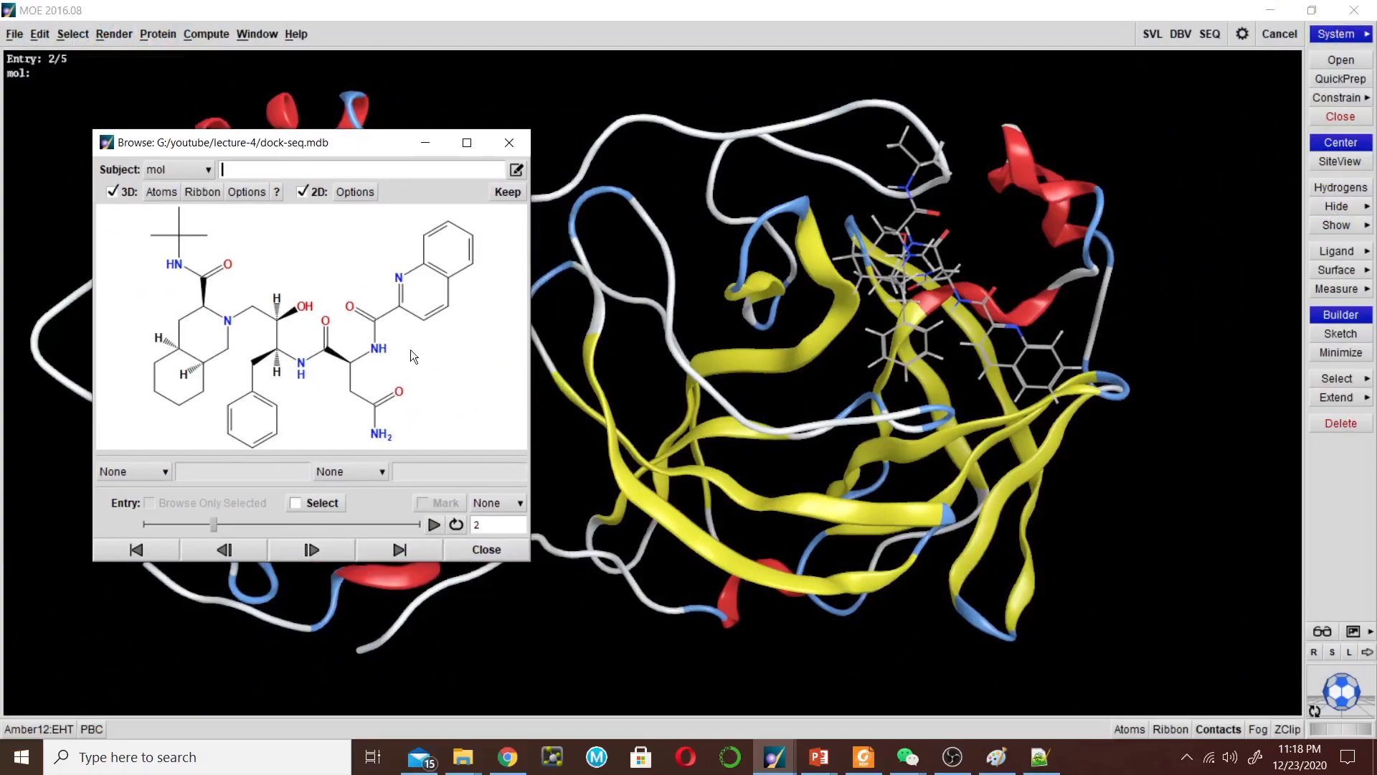
Update the Ligand Interactions diagram to docked entry 2 and move the browser off the drawing.
left_click(774, 757)
left_click(1121, 686)
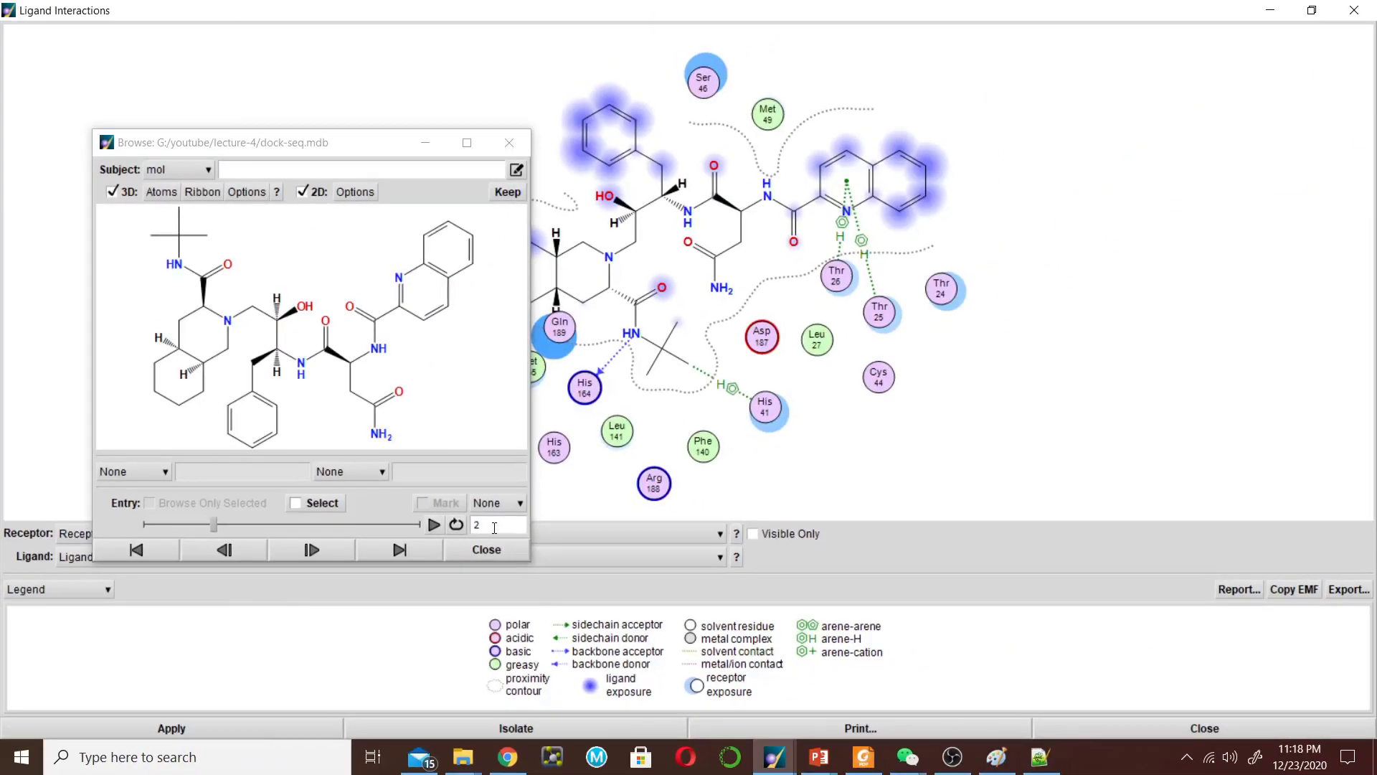
left_click(208, 727)
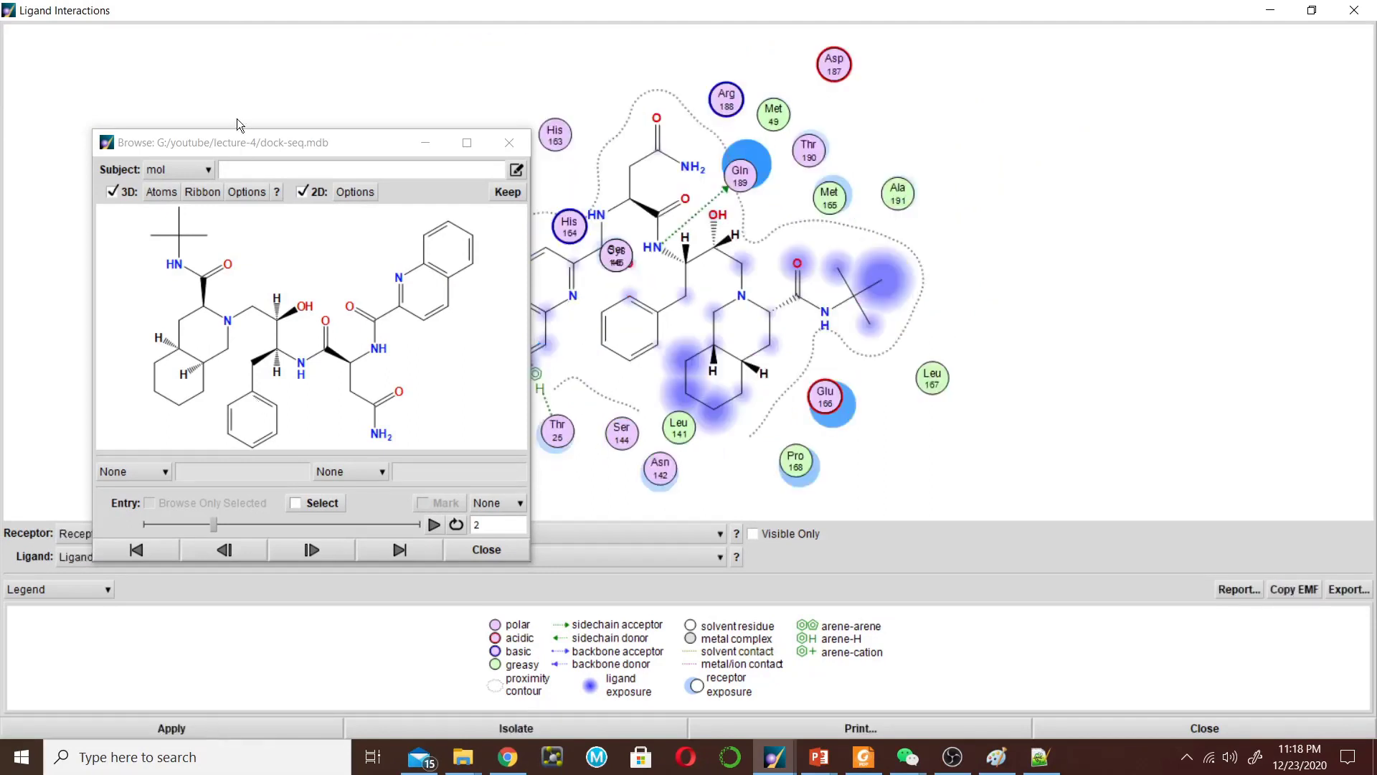
left_click_drag(237, 133, 96, 91)
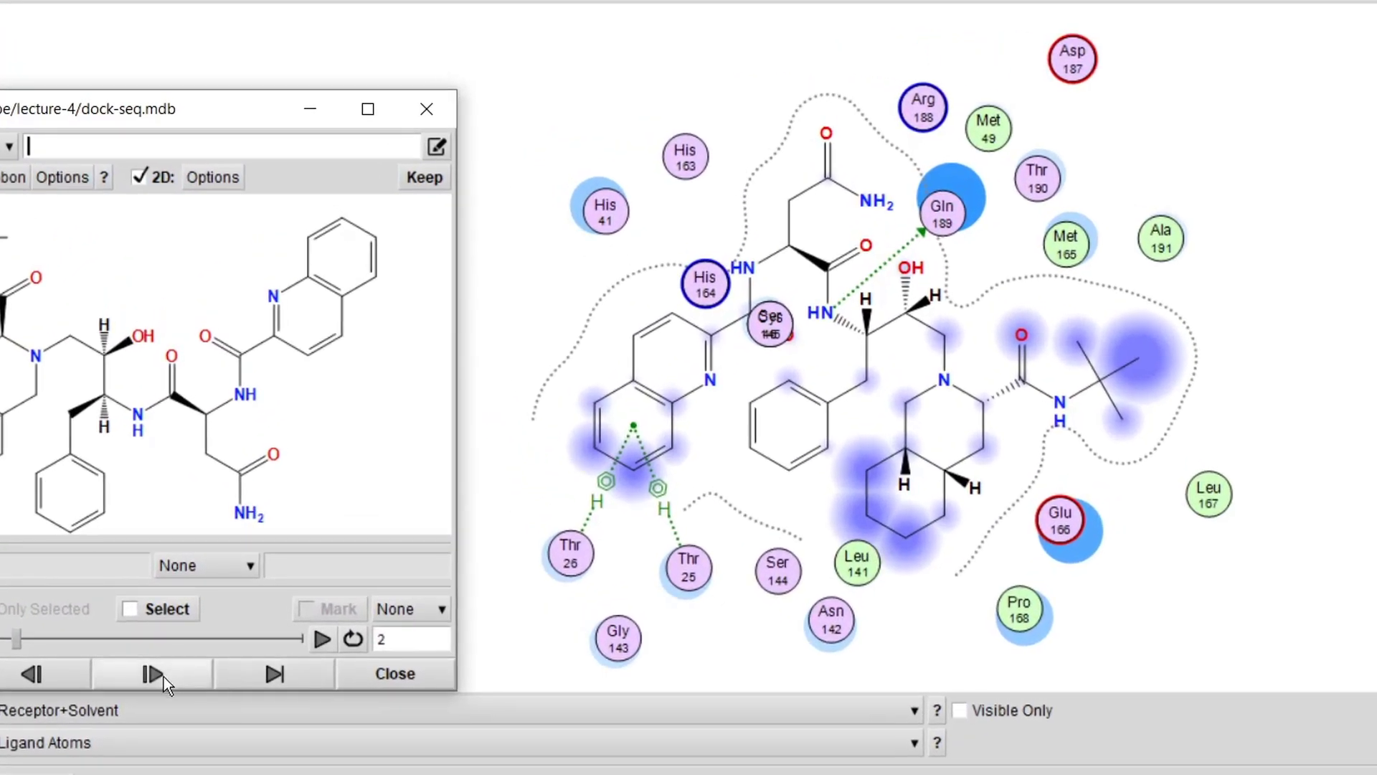
Advance the browser through entries 3, 4 and 5, updating the Ligand Interactions diagram for each pose.
left_click(164, 677)
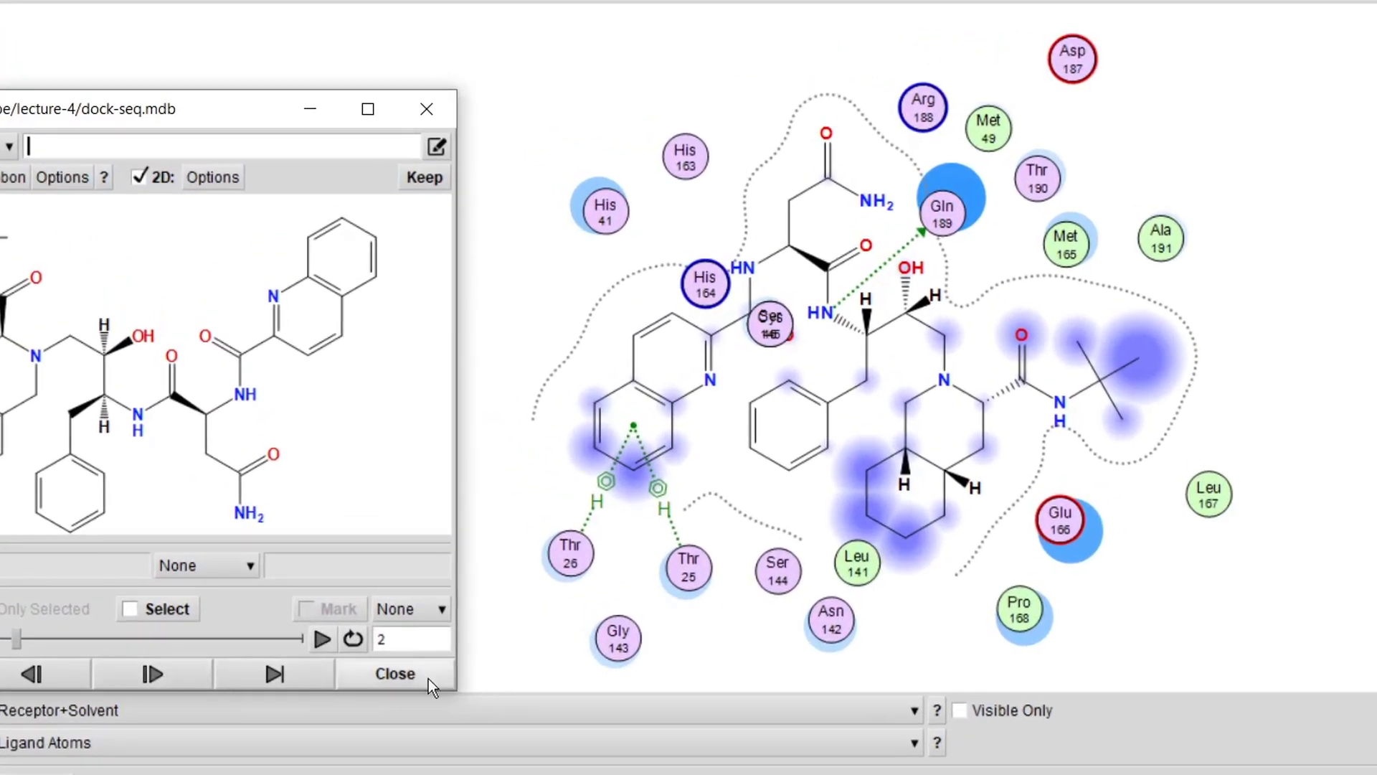
left_click(426, 649)
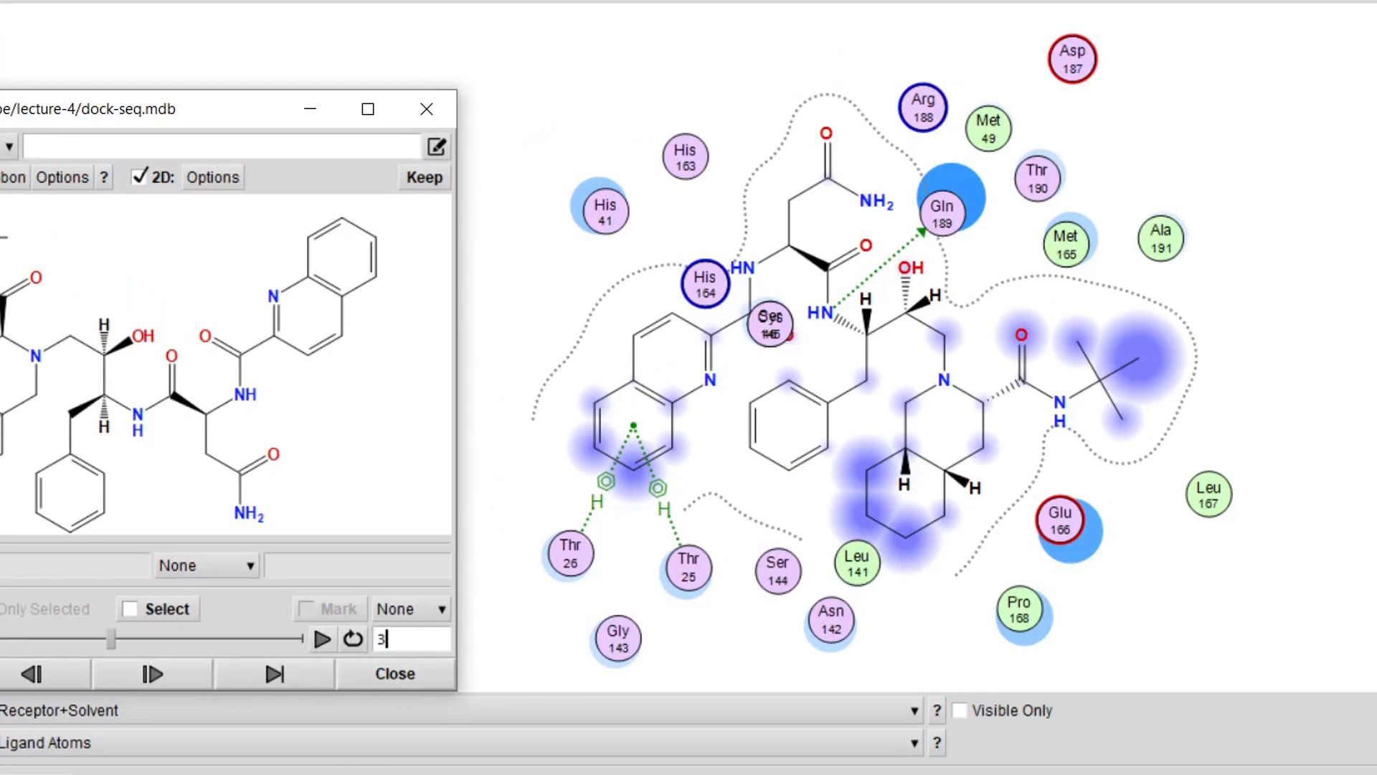
key("Return")
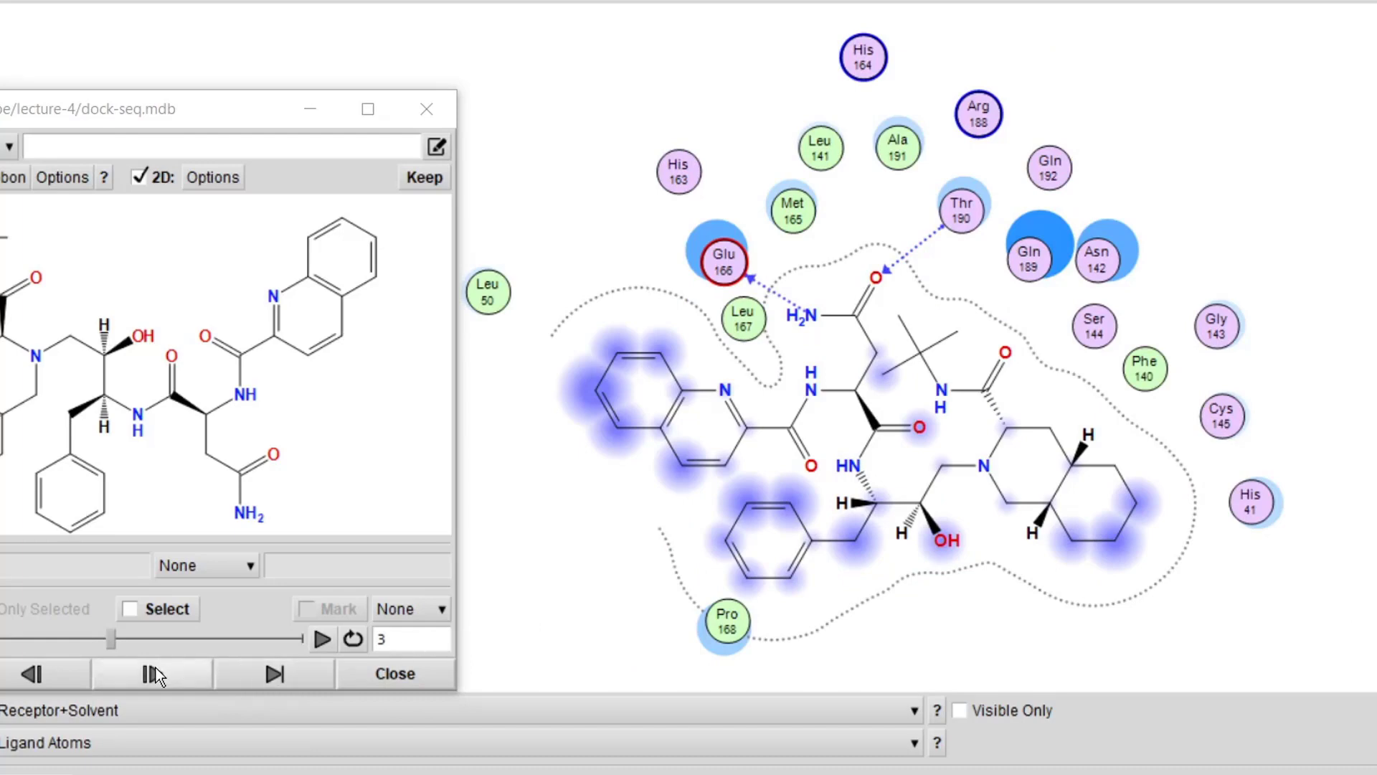
left_click(152, 675)
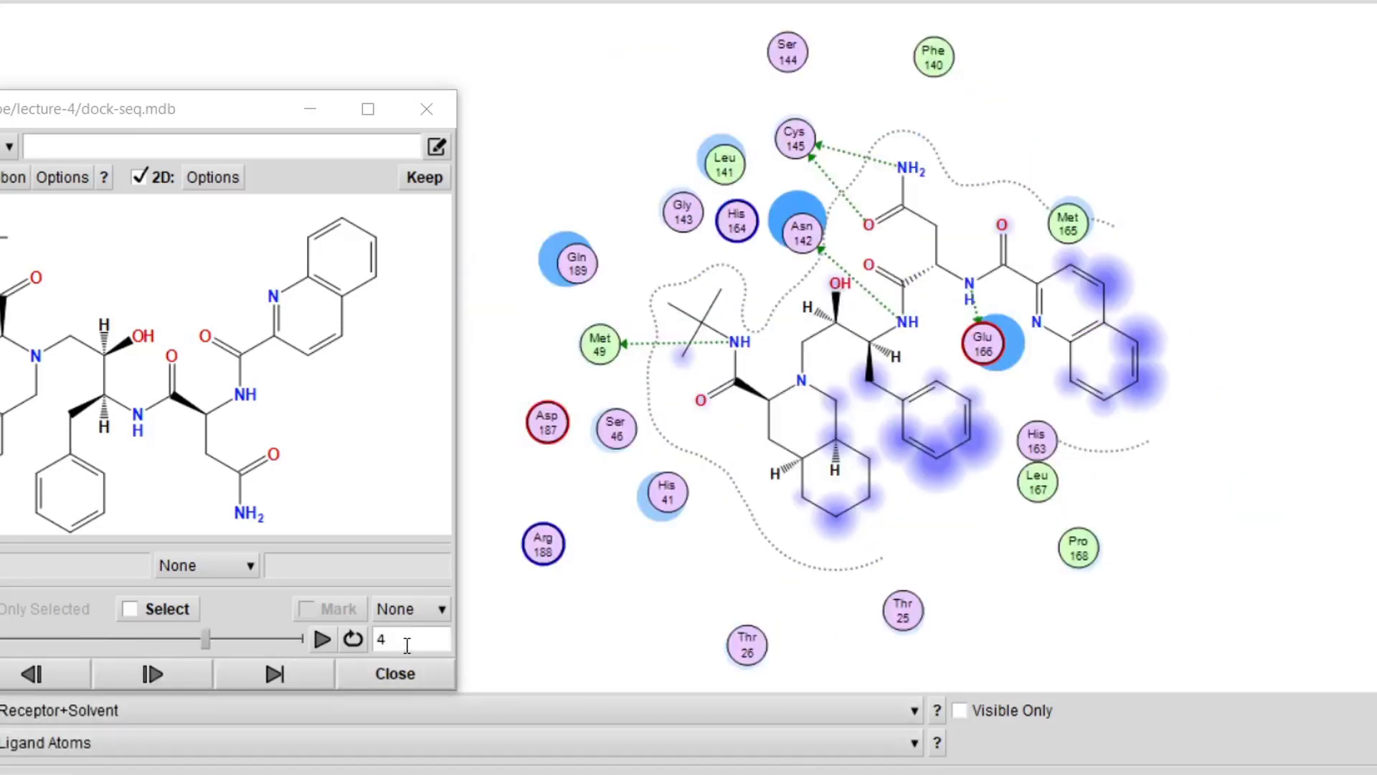
left_click(176, 672)
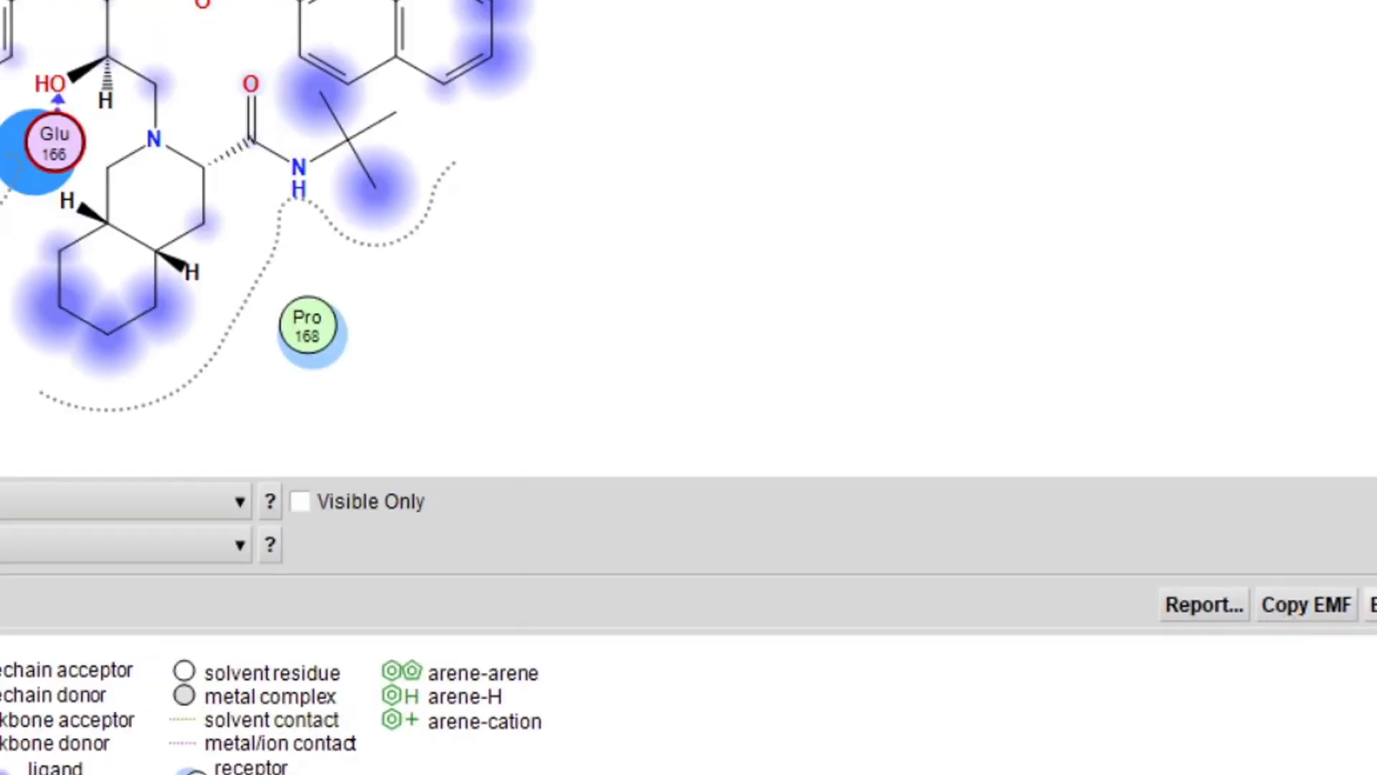
Export the entry 5 Ligand Interactions diagram as a PNG image named pose-5th.png.
left_click(1327, 441)
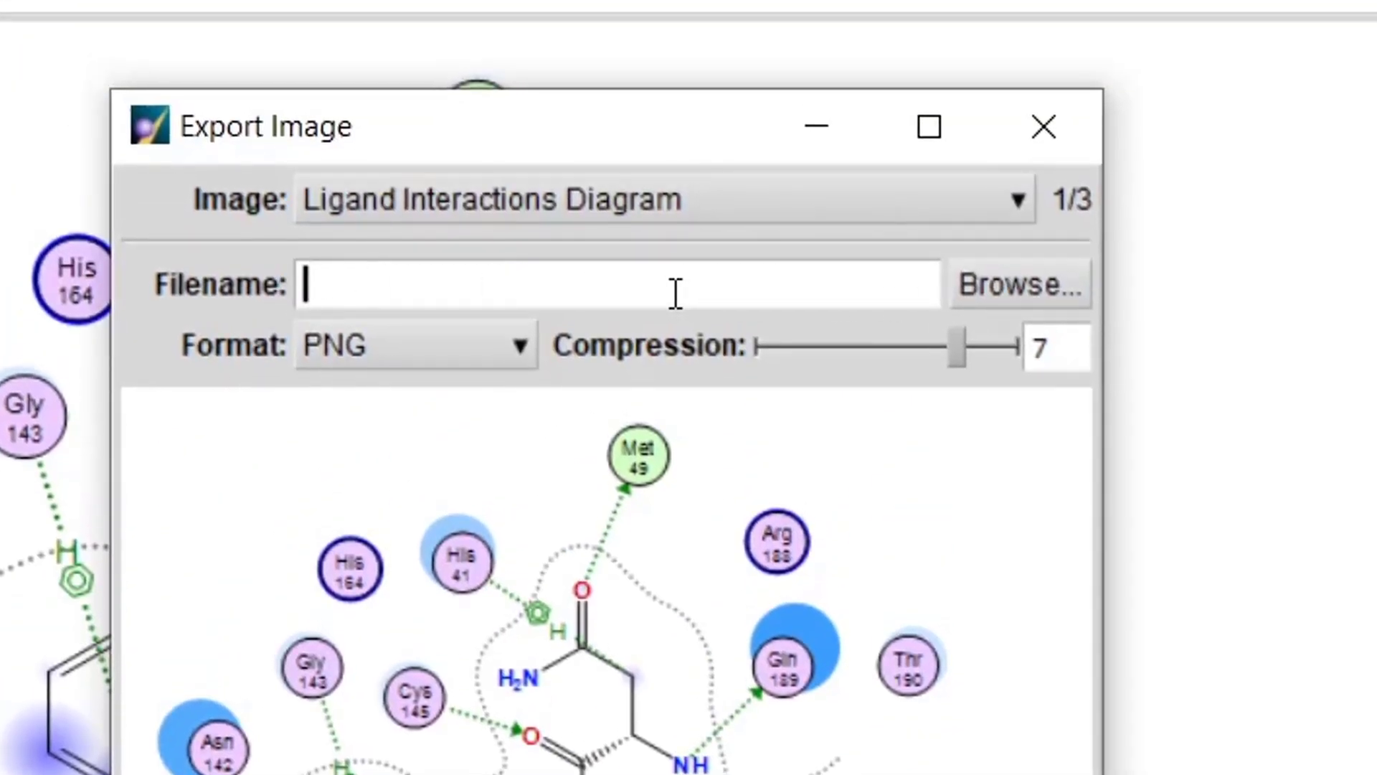
type("pose-")
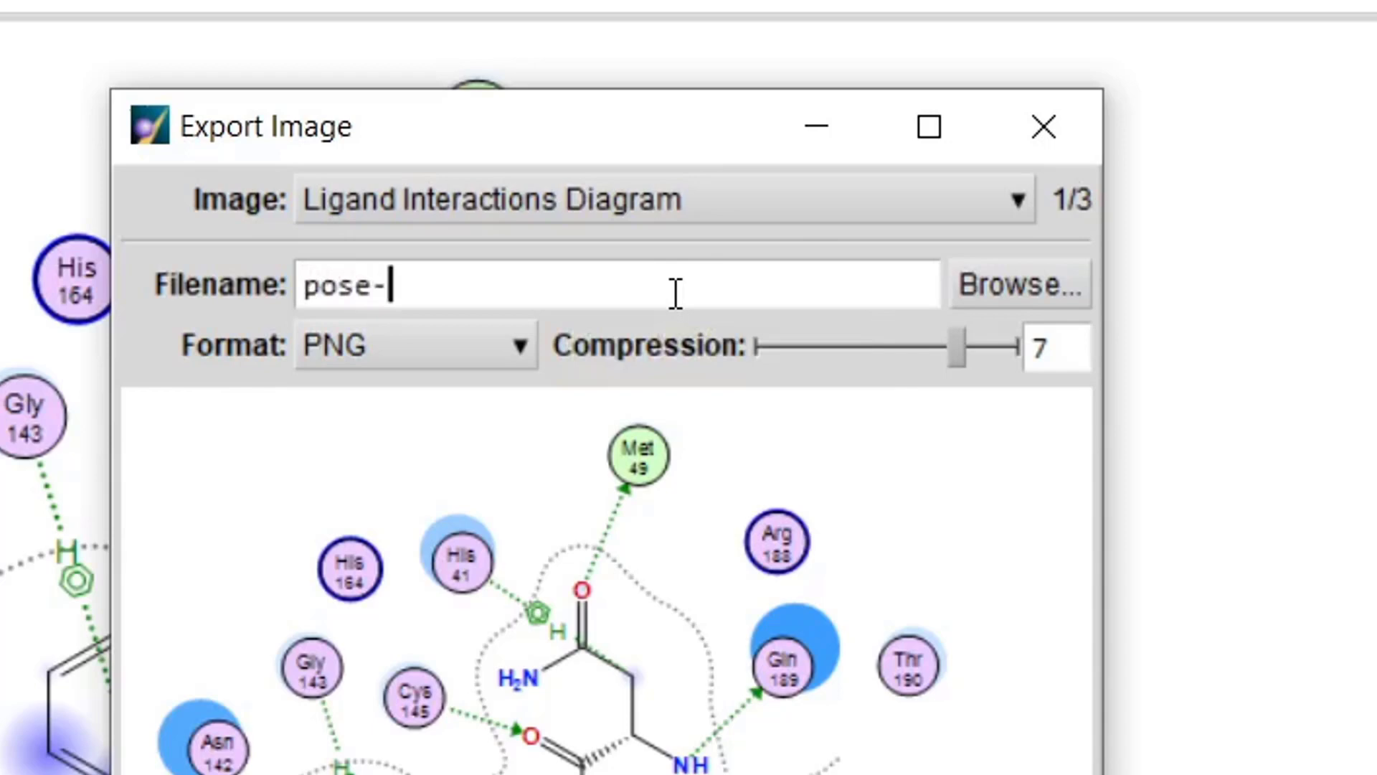
type("5th.")
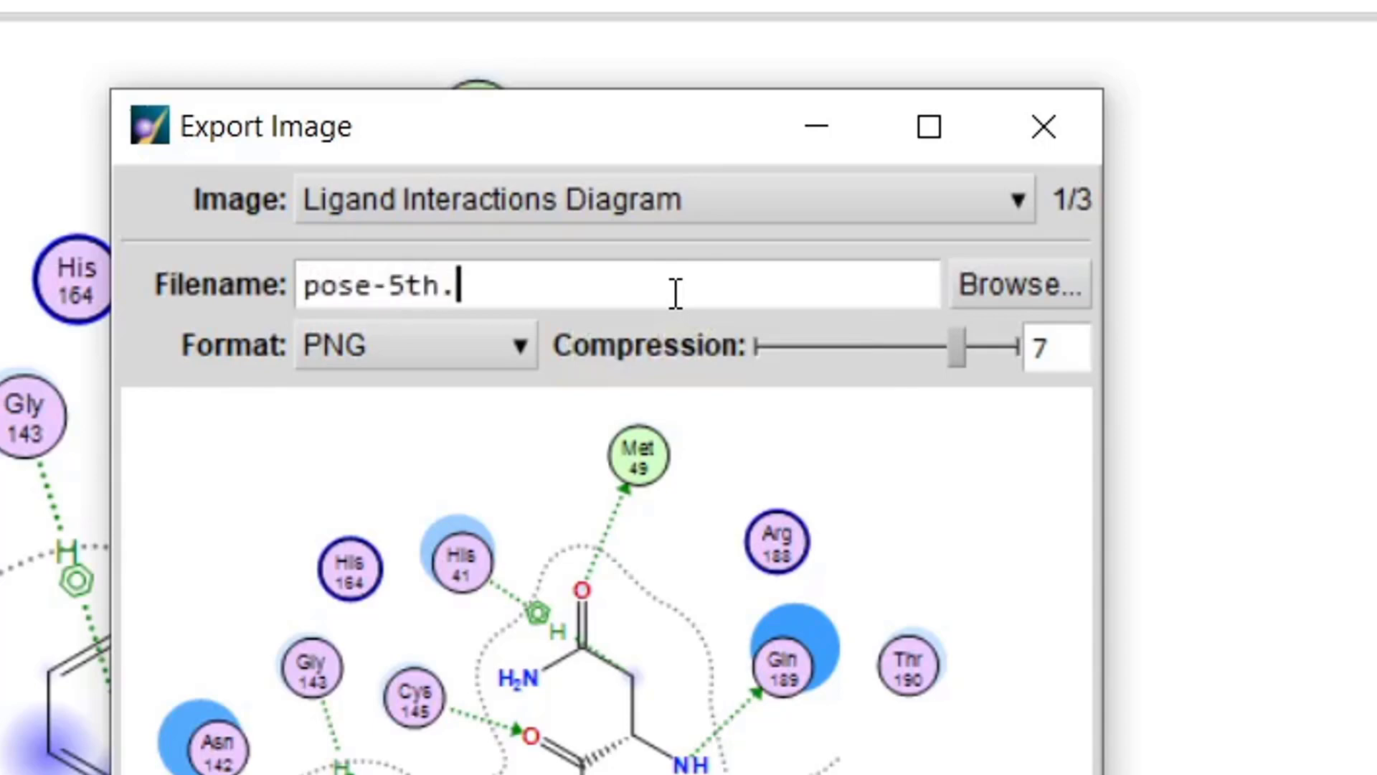
left_click(489, 348)
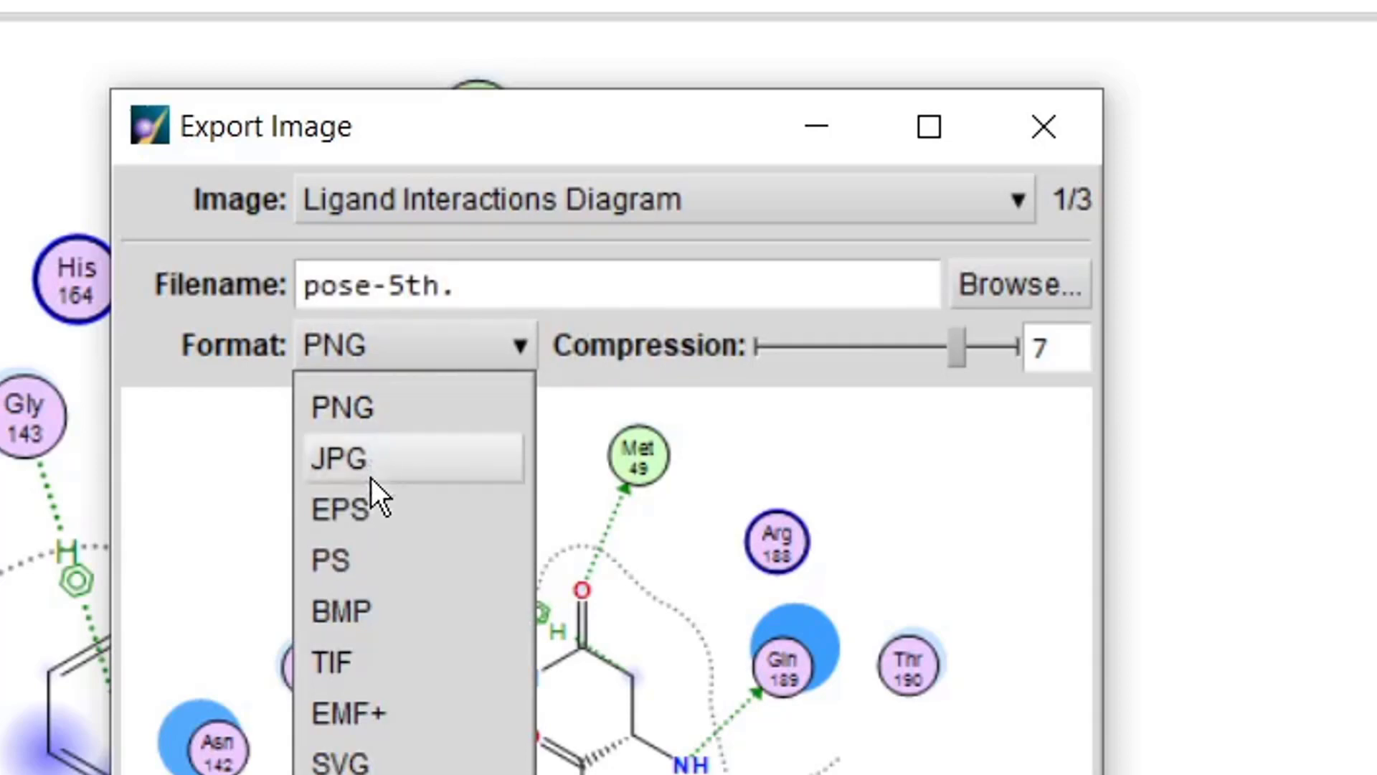
left_click(481, 285)
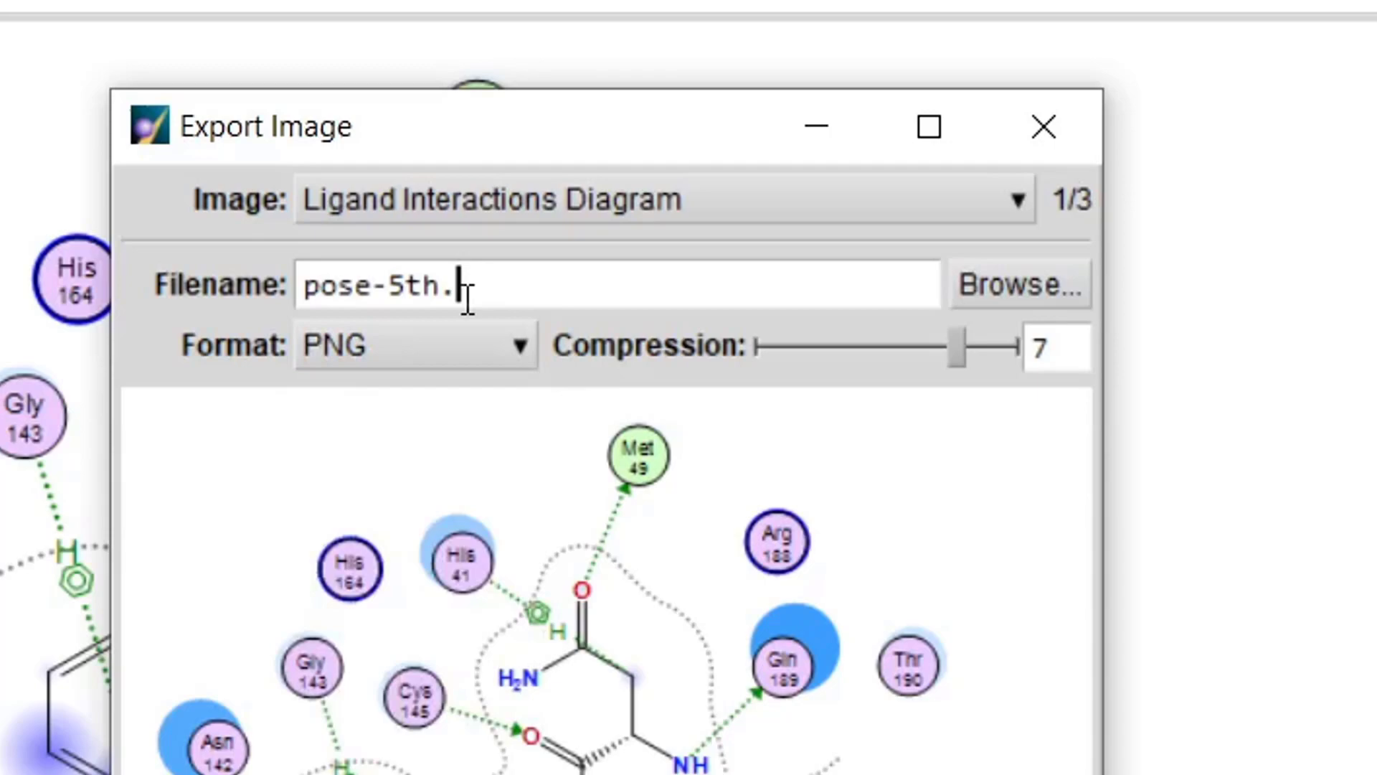
type("png")
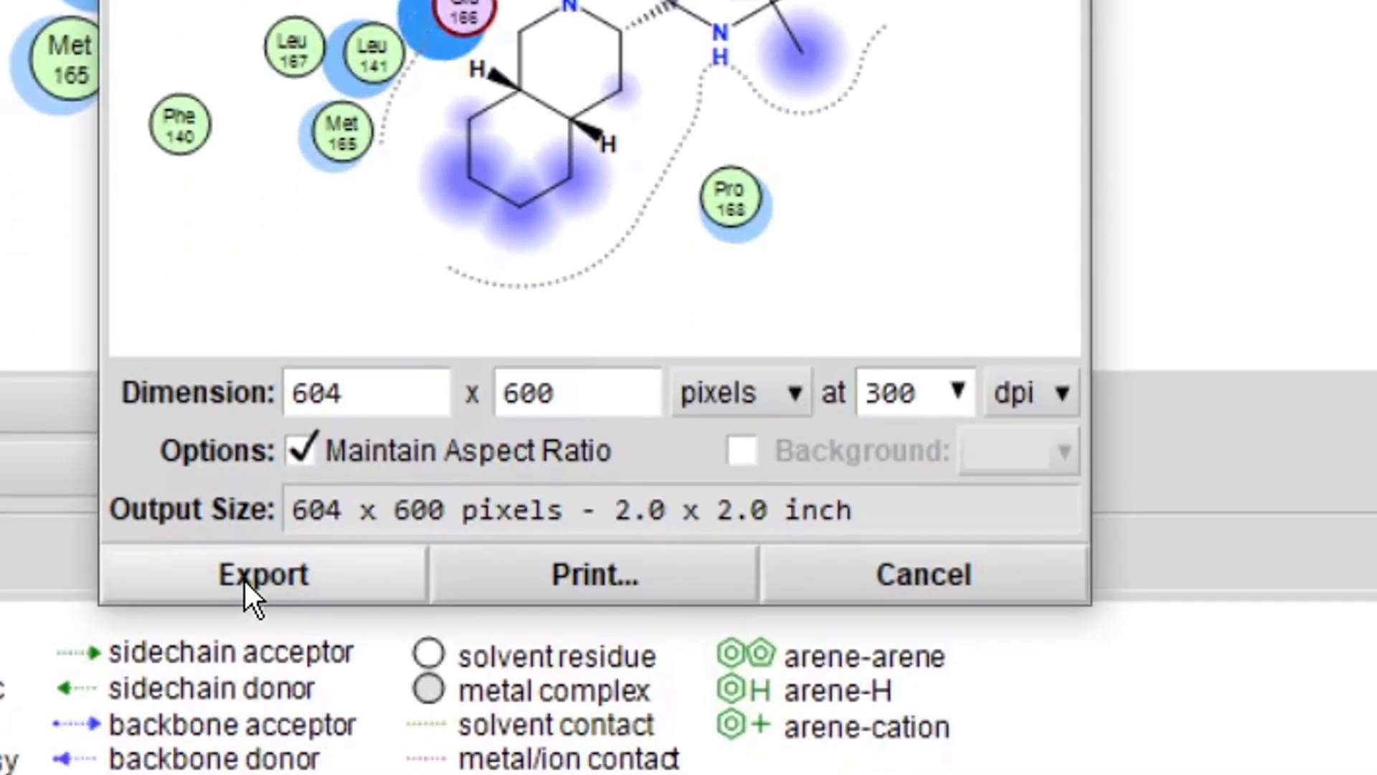
left_click(244, 580)
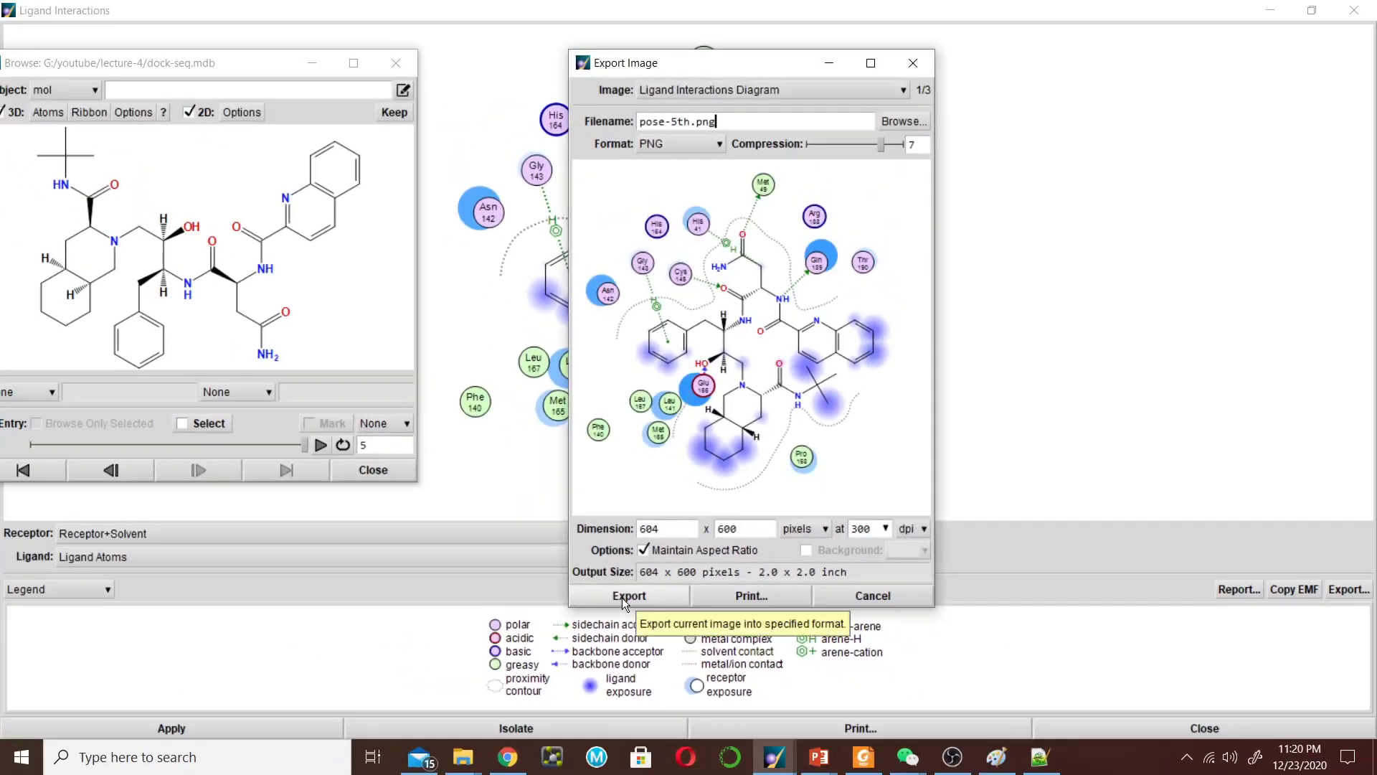
Switch to the lecture-4 folder in File Explorer and open the exported pose-5th.png image.
left_click(463, 757)
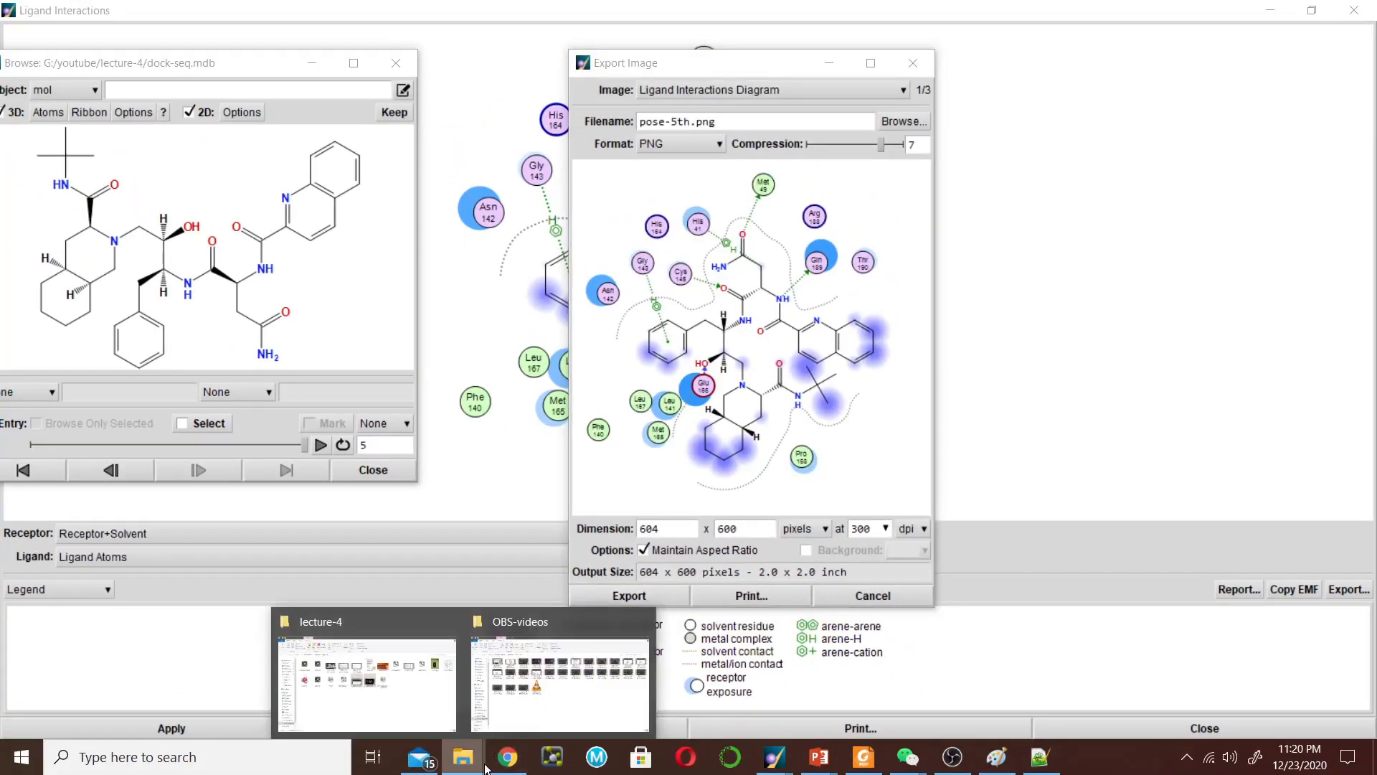
left_click(428, 732)
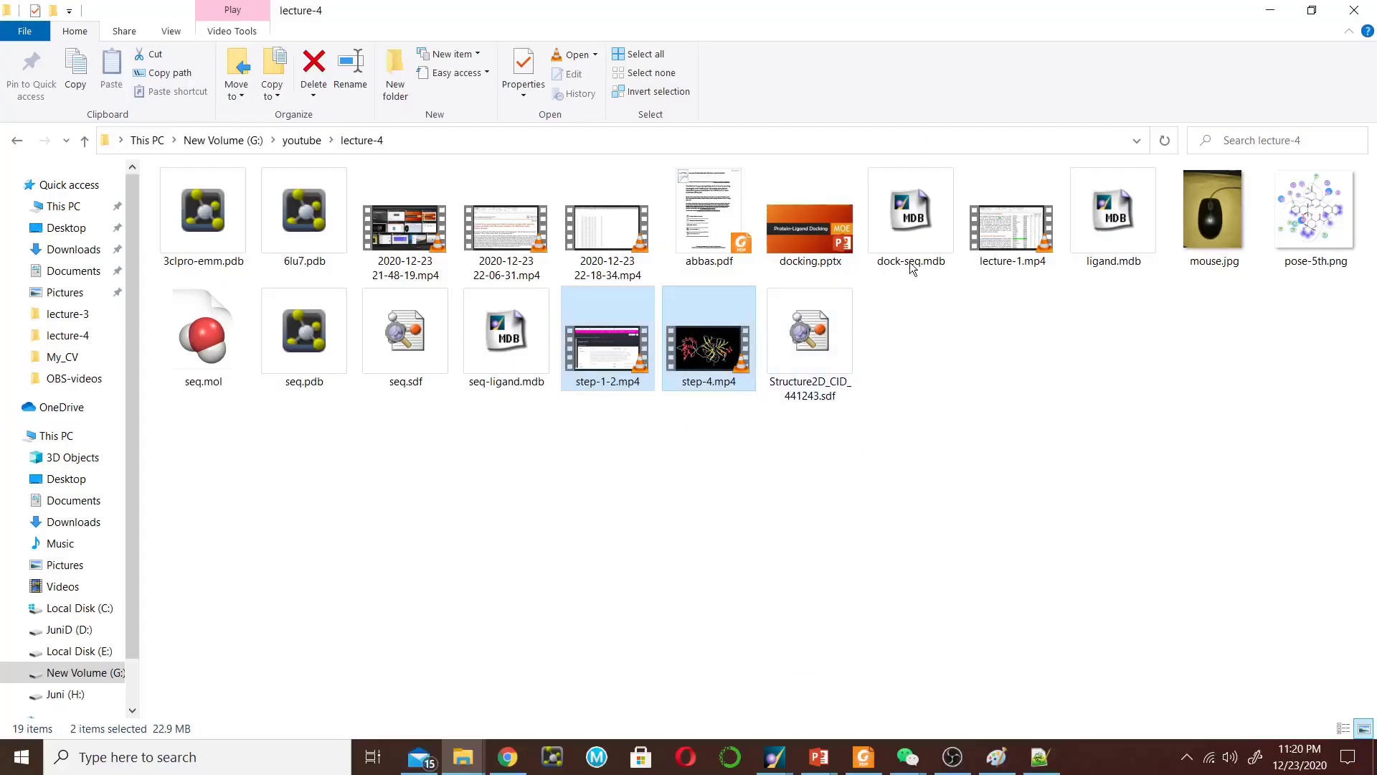
left_click(1312, 215)
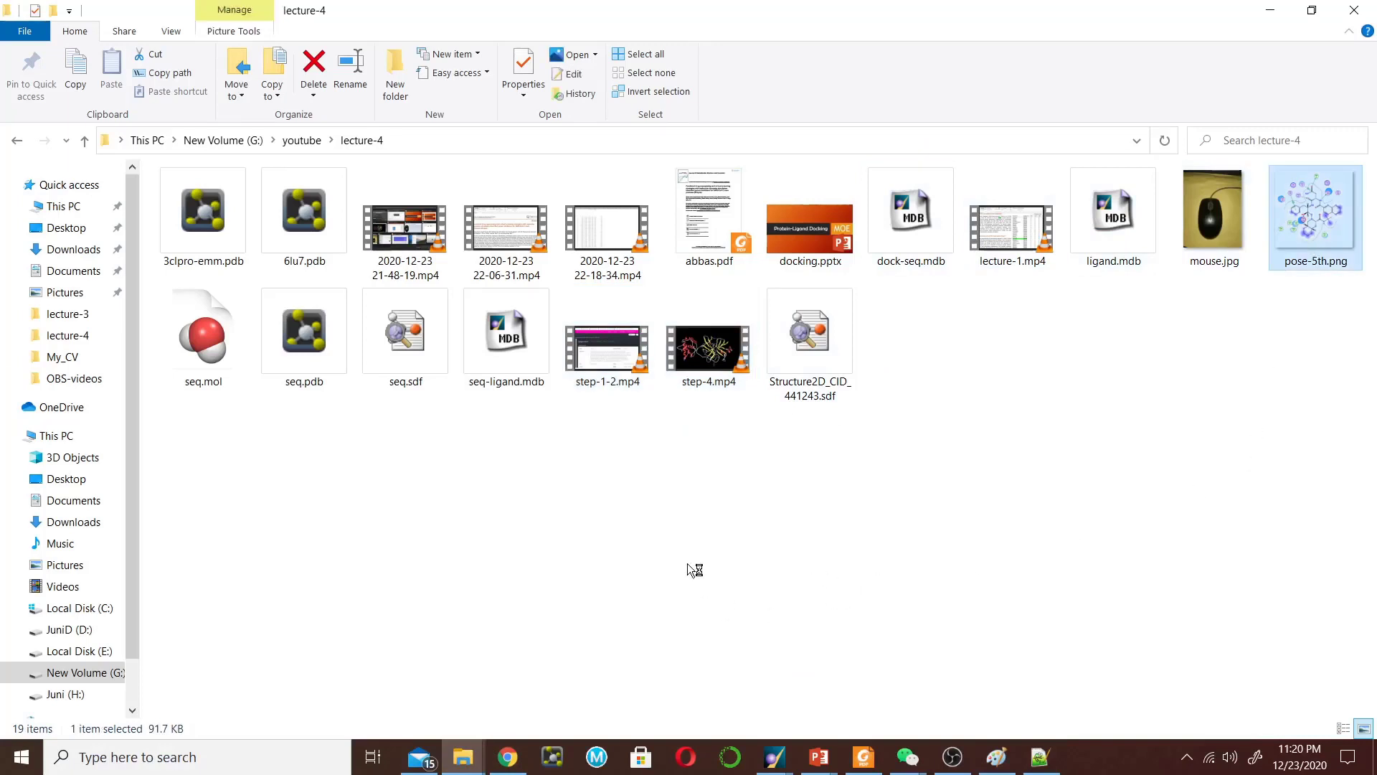